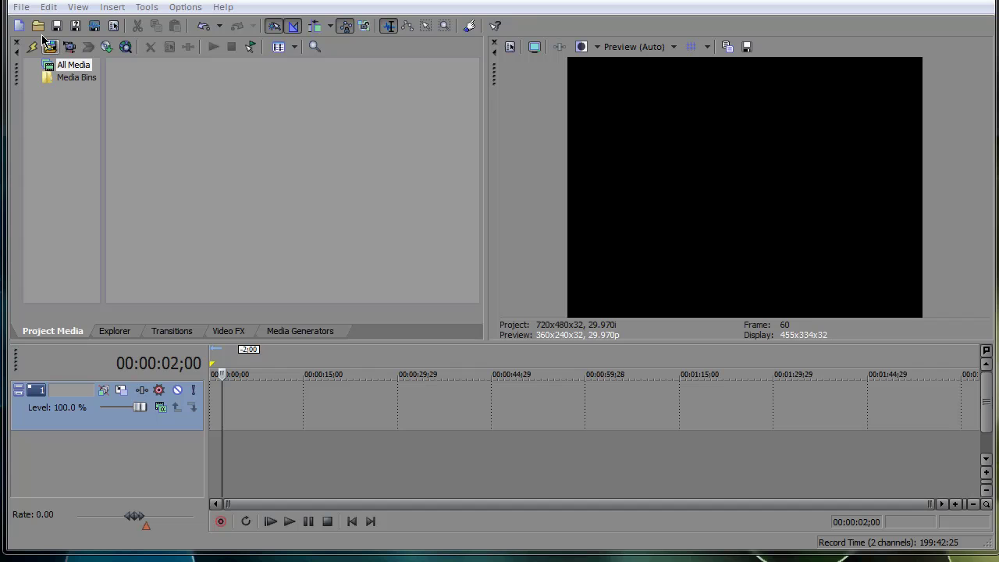
Import Airburst003.mov from the Downloads folder into Project Media.
click(23, 8)
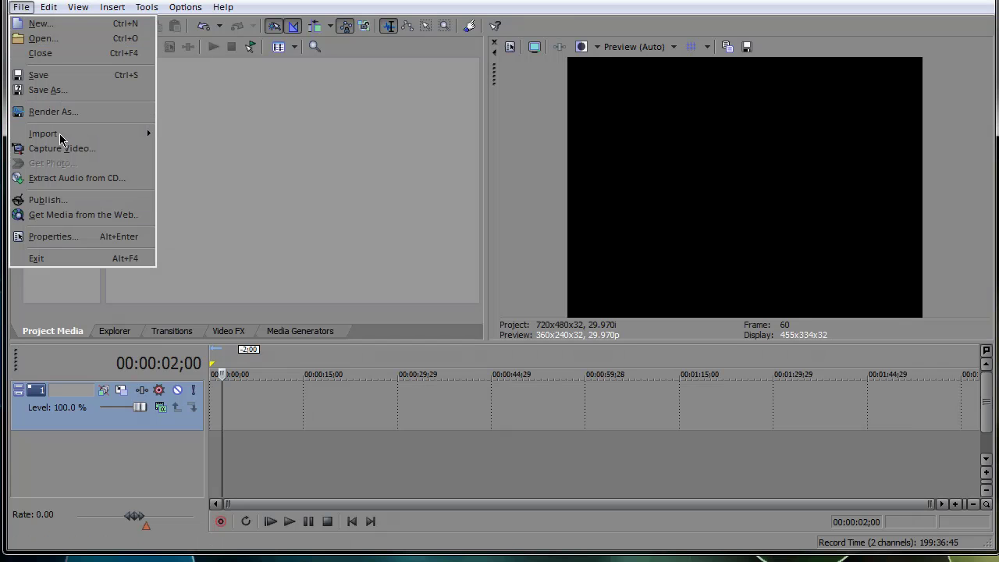
mouse_move(132, 134)
click(207, 137)
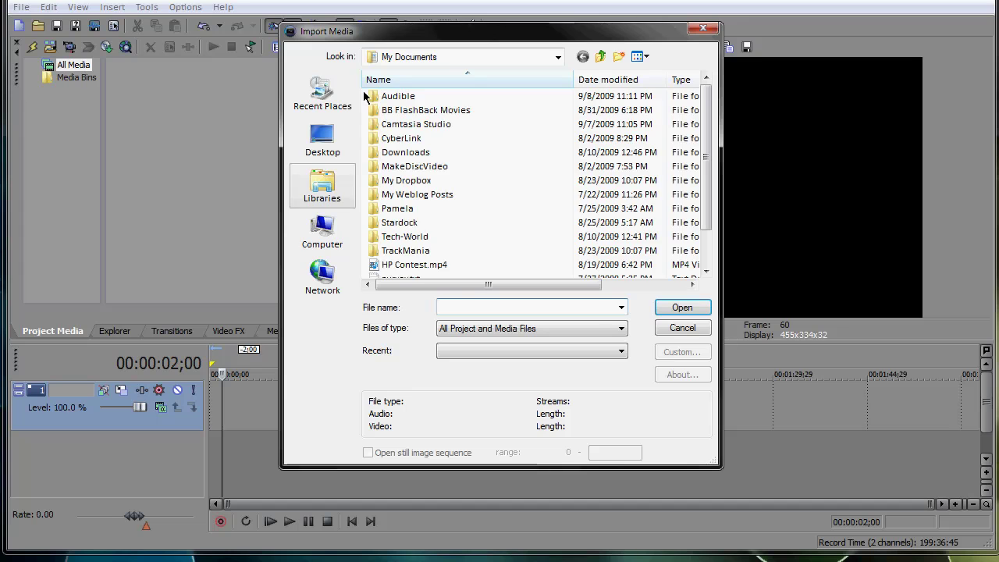
click(437, 57)
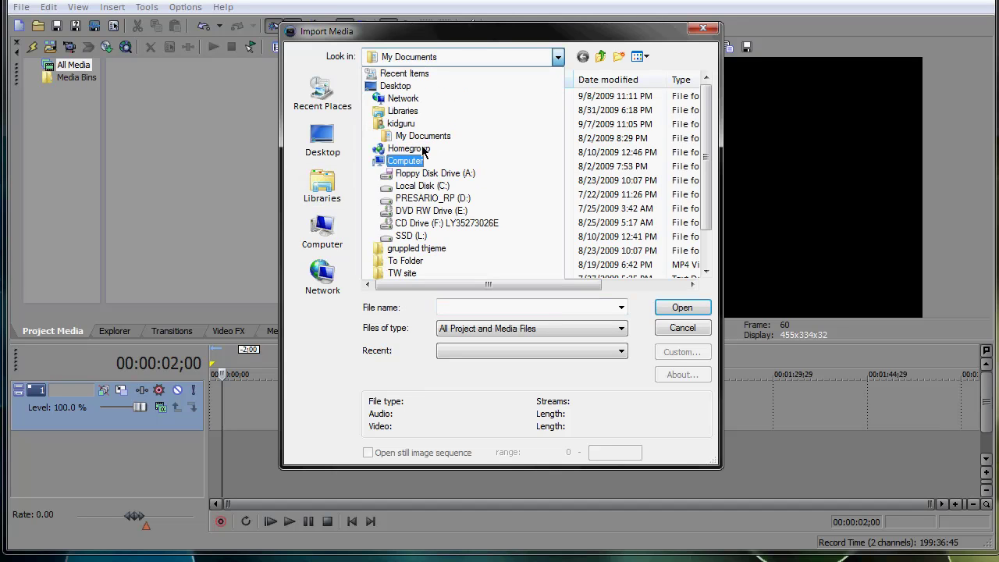
click(410, 125)
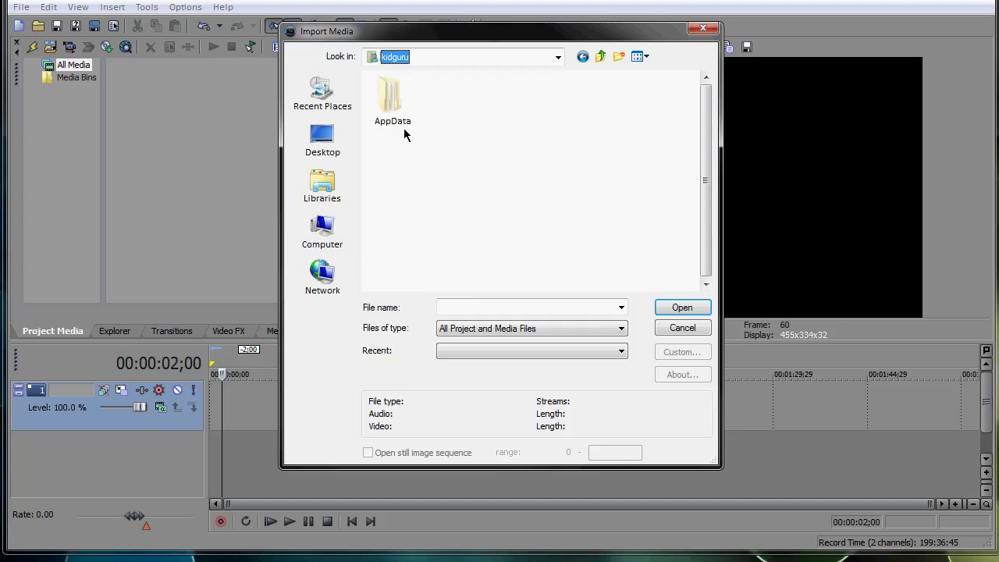
double_click(628, 101)
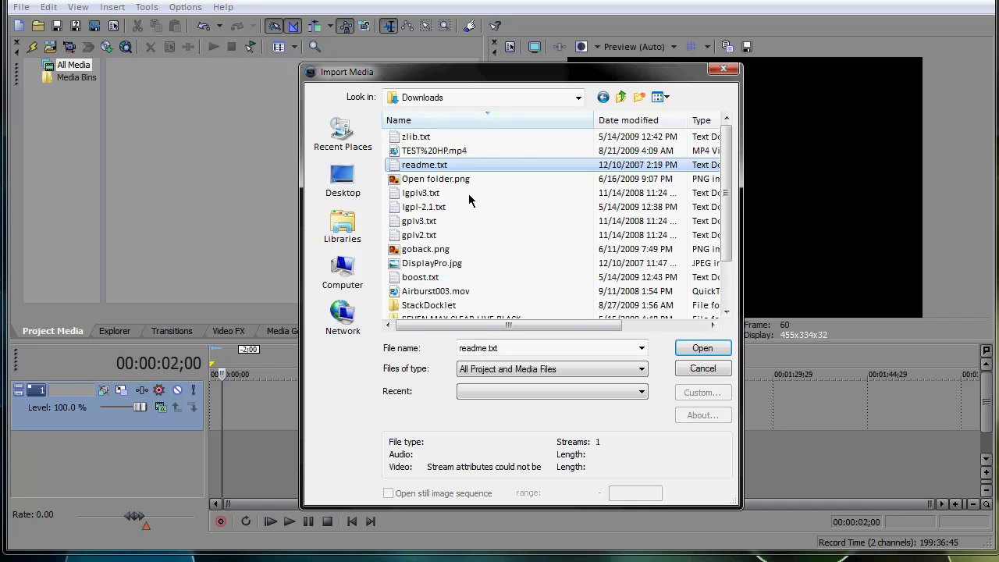
key(F2)
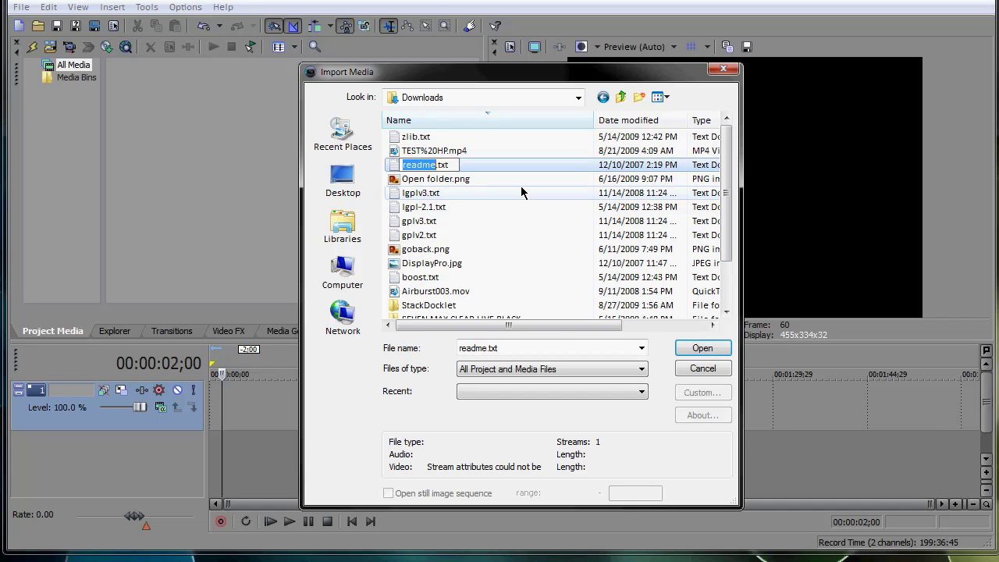
key(Escape)
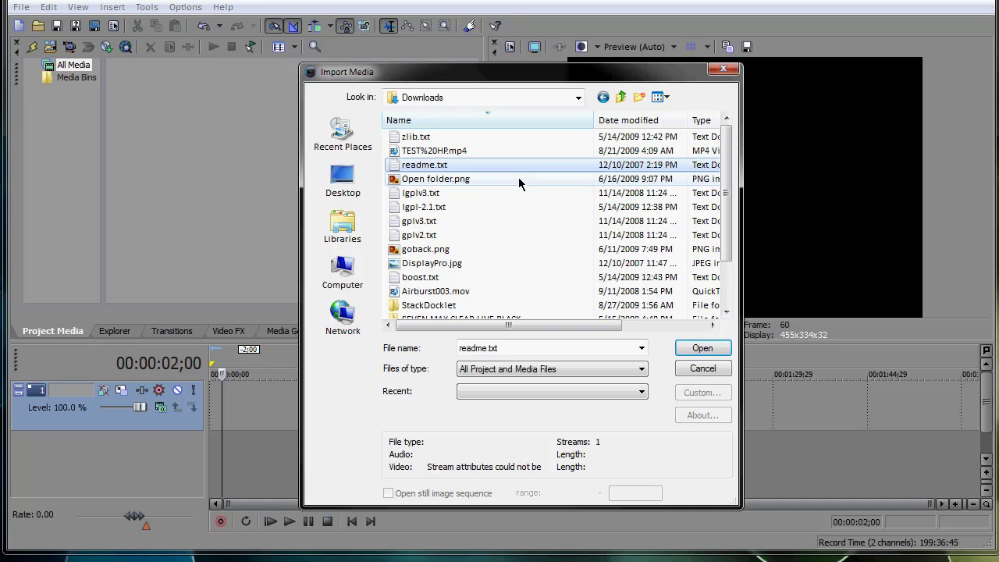
click(447, 293)
double_click(446, 293)
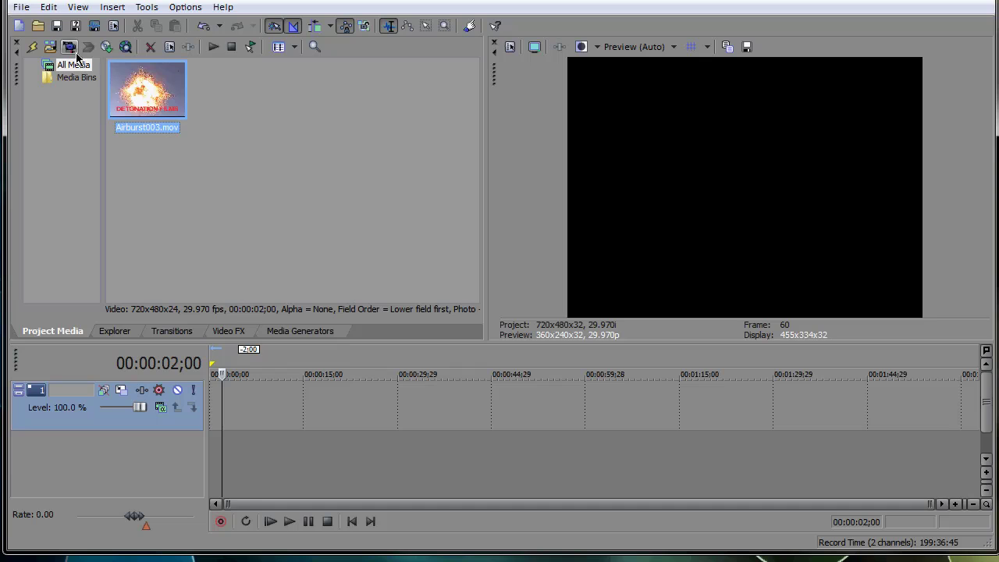
Place Airburst003.mov at the start of the video track and play it back.
drag(141, 113, 216, 412)
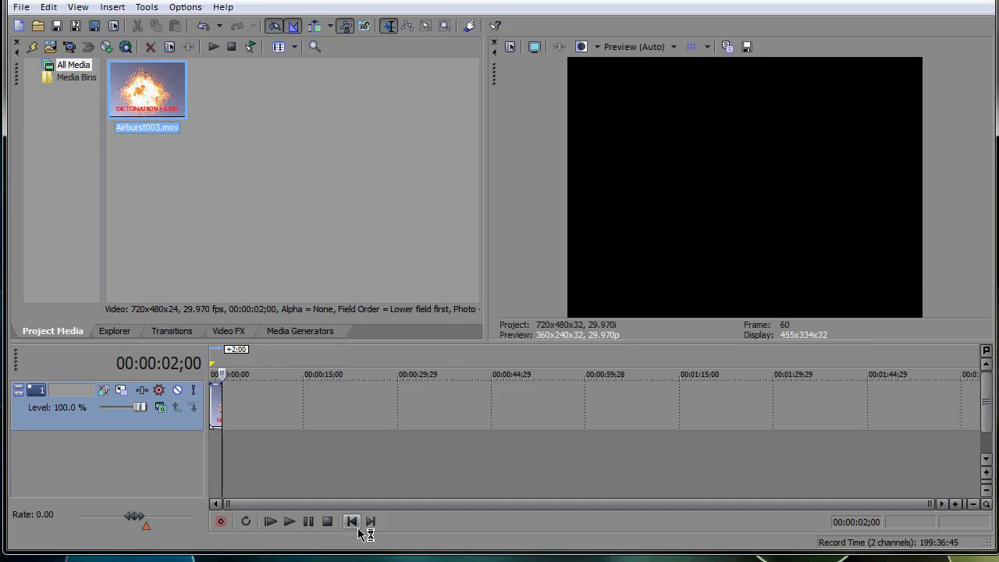
click(352, 523)
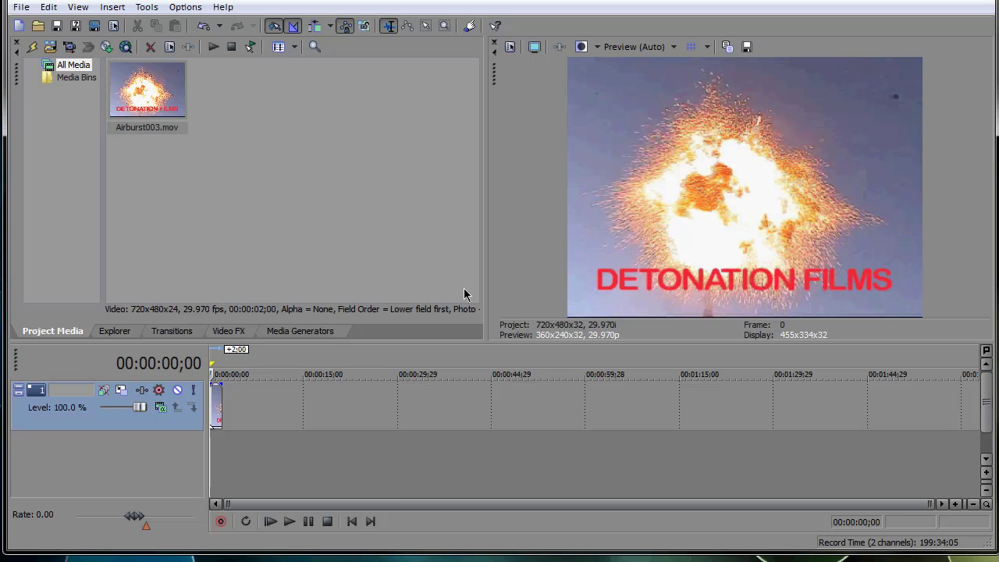
key(space)
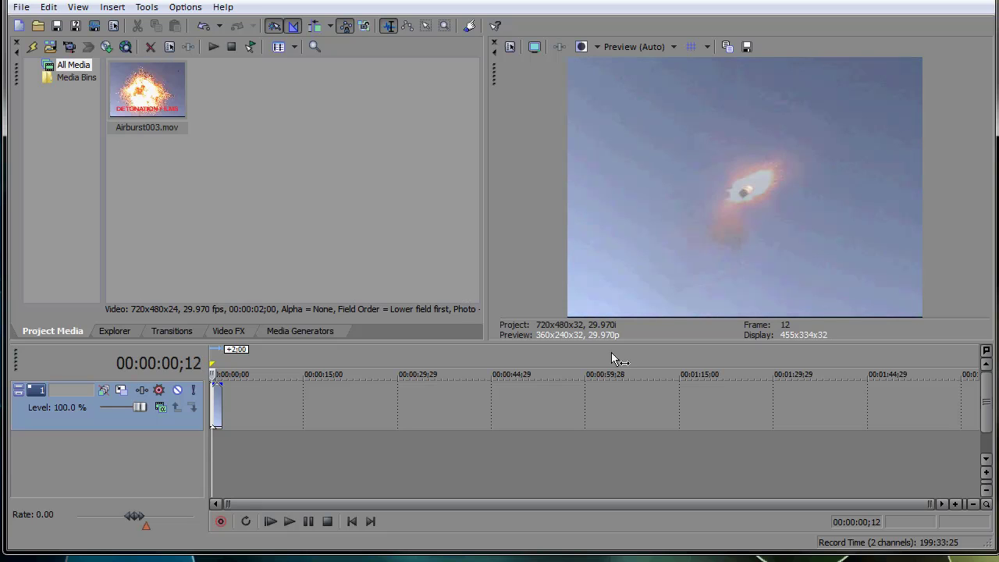
scroll(266, 424, up, 4)
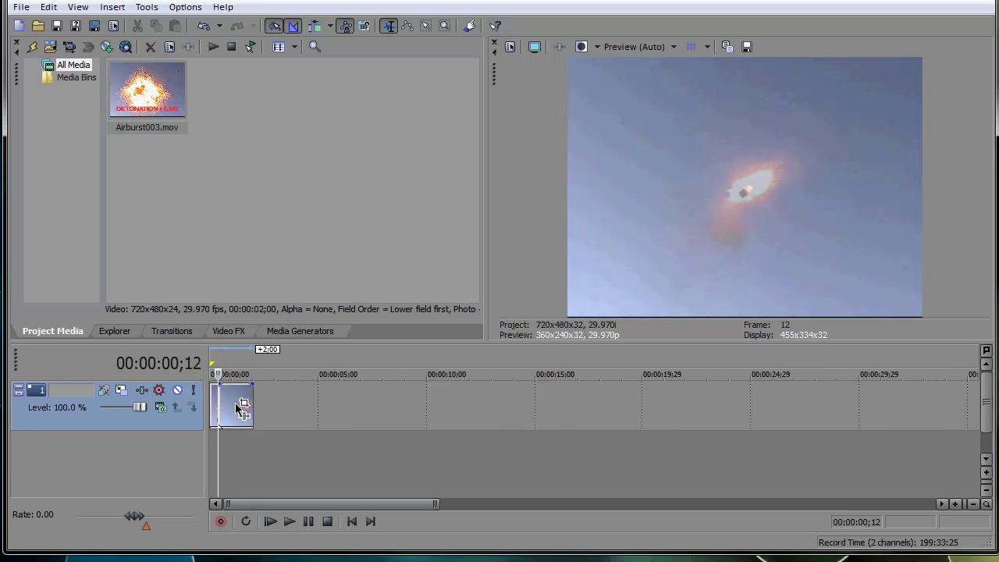
drag(238, 407, 210, 404)
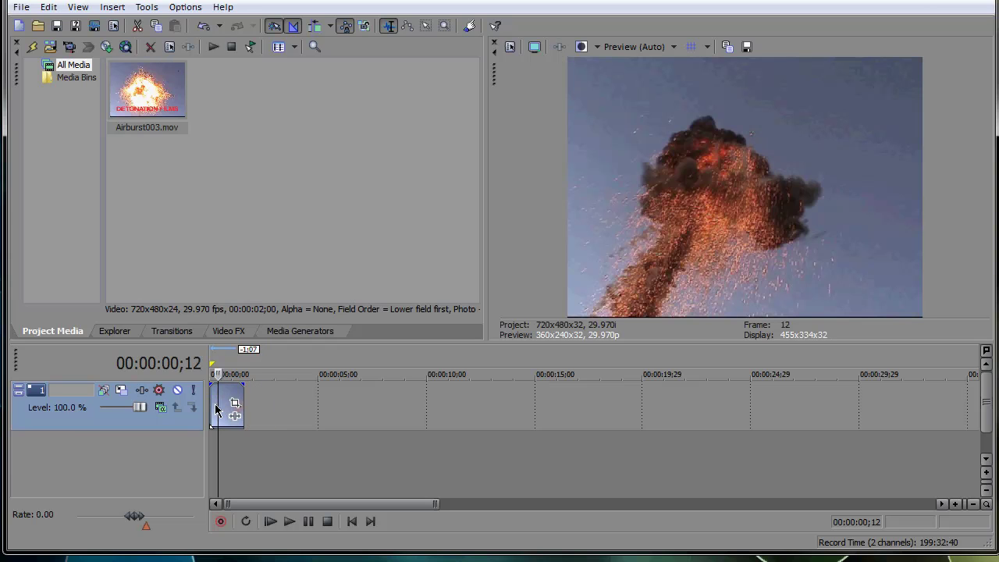
click(351, 521)
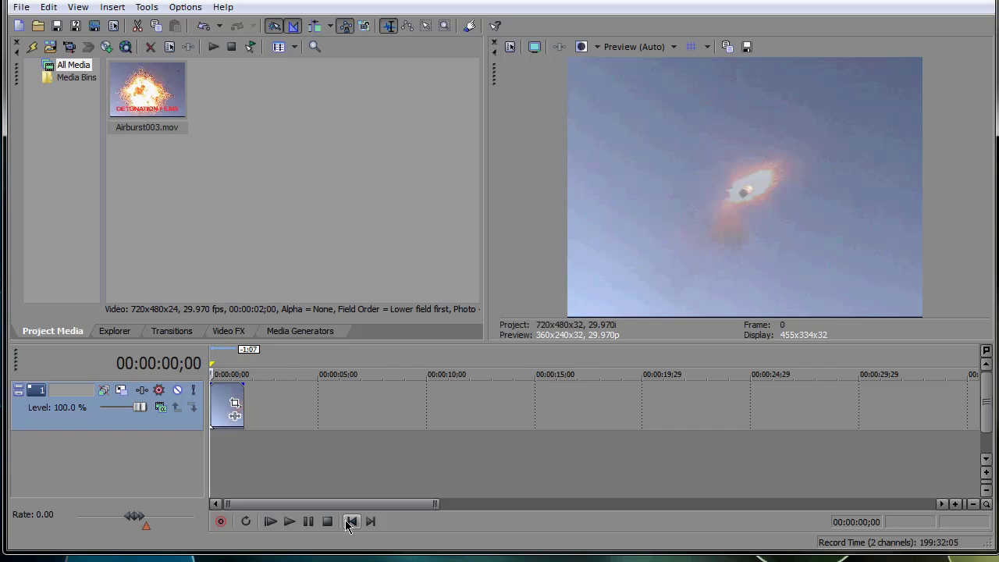
key(space)
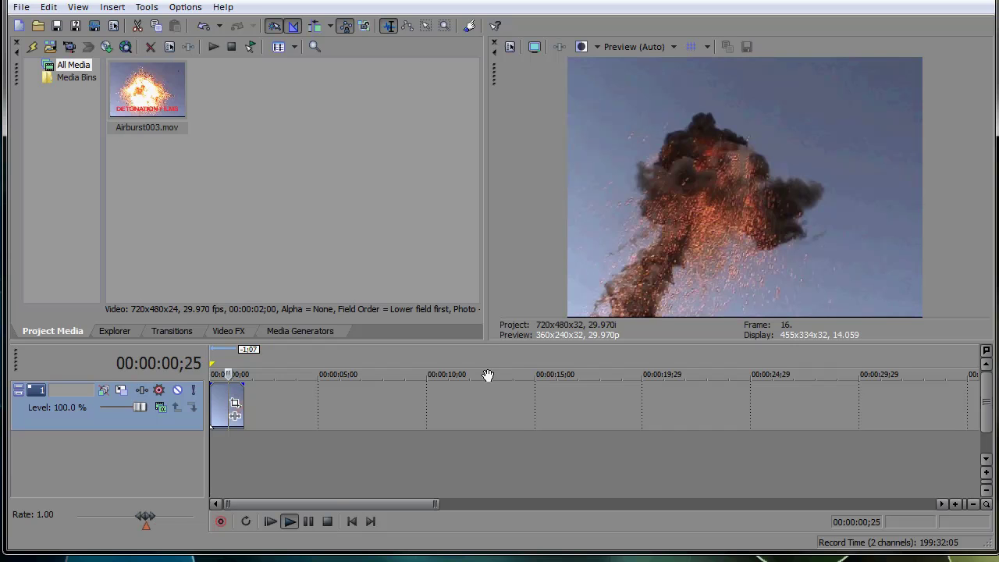
key(Return)
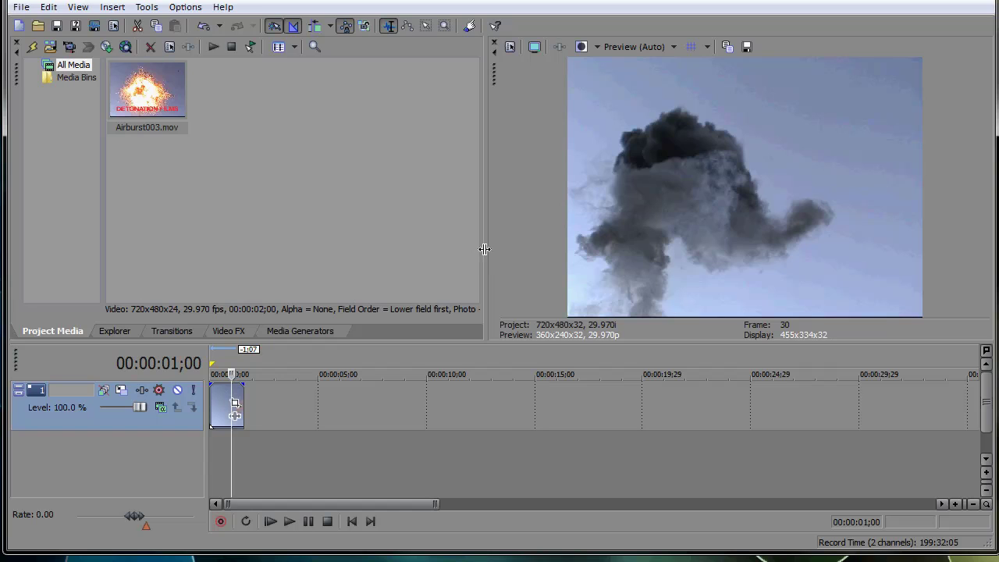
Widen the Project Media panel and replay the explosion from the start.
drag(484, 248, 607, 248)
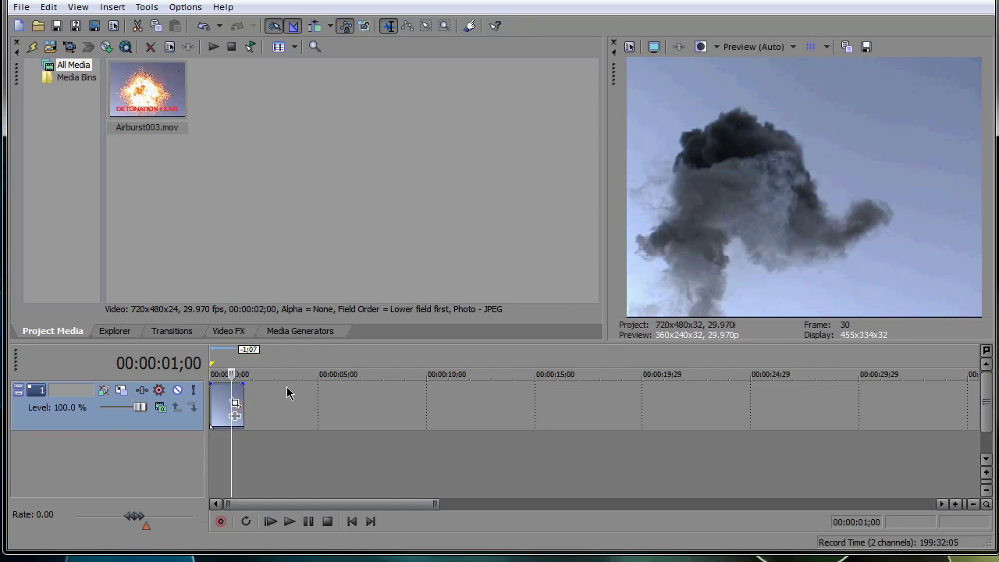
click(351, 522)
key(space)
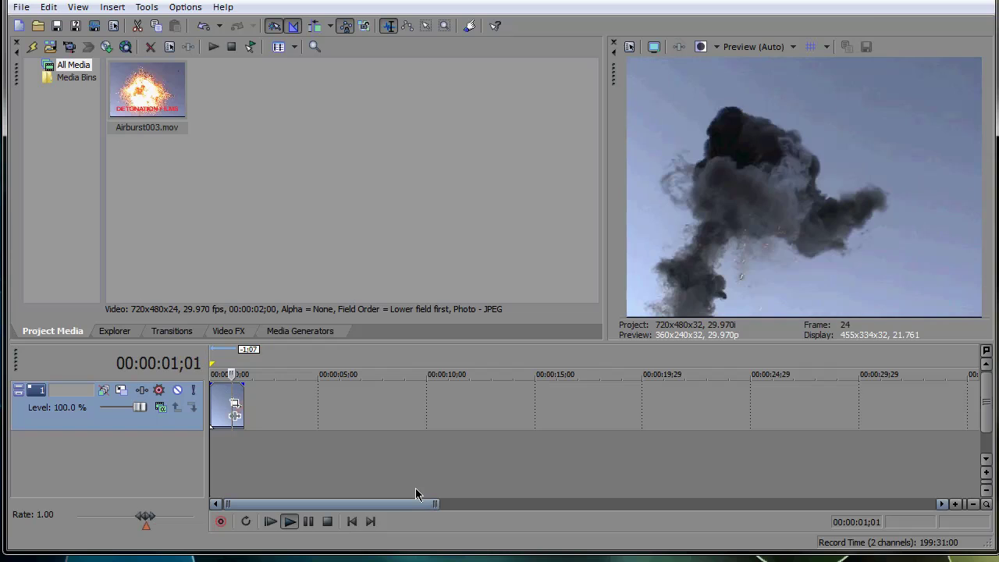
key(Return)
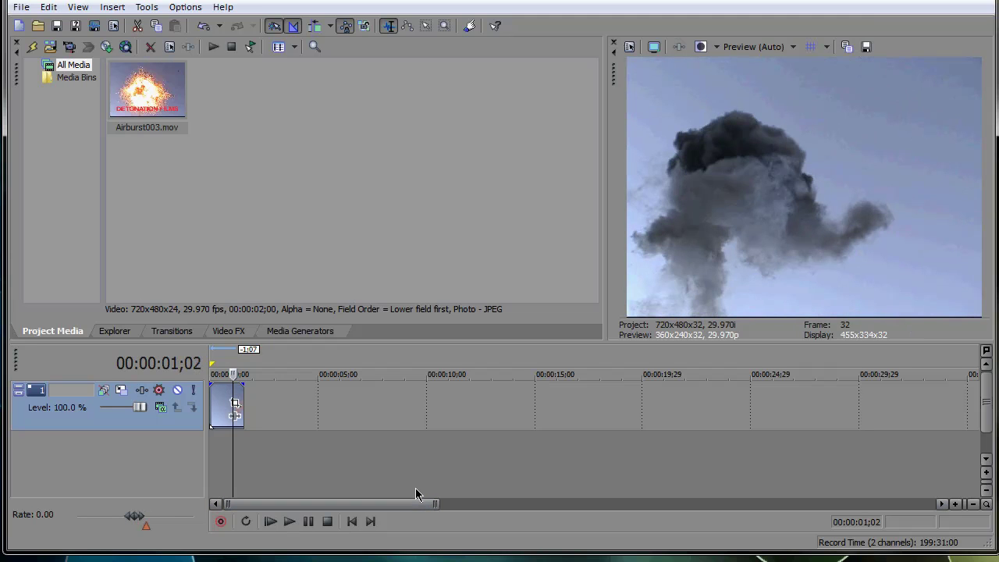
click(351, 521)
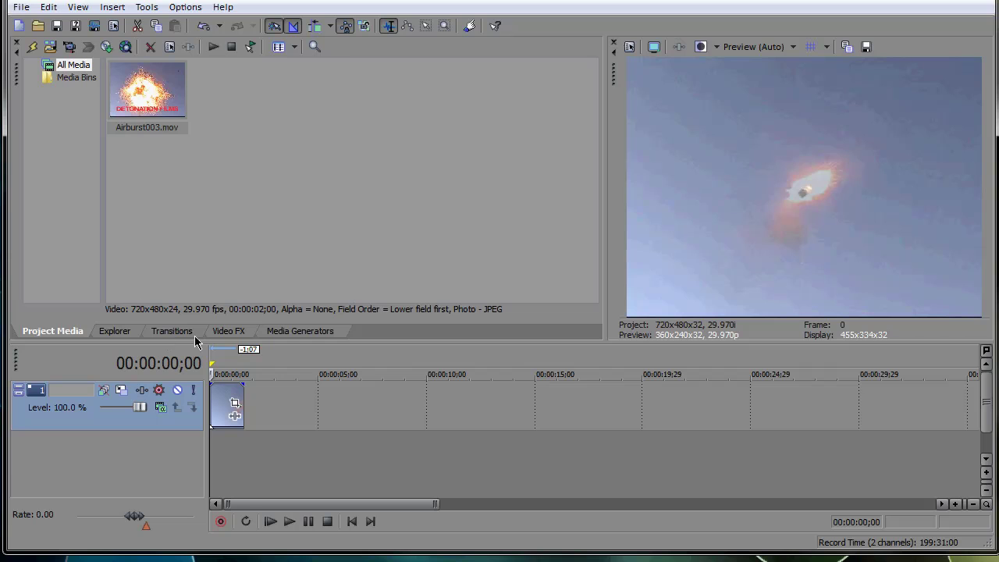
Apply the Chroma Keyer Green Screen preset to the Airburst003 clip and float its settings window.
click(230, 334)
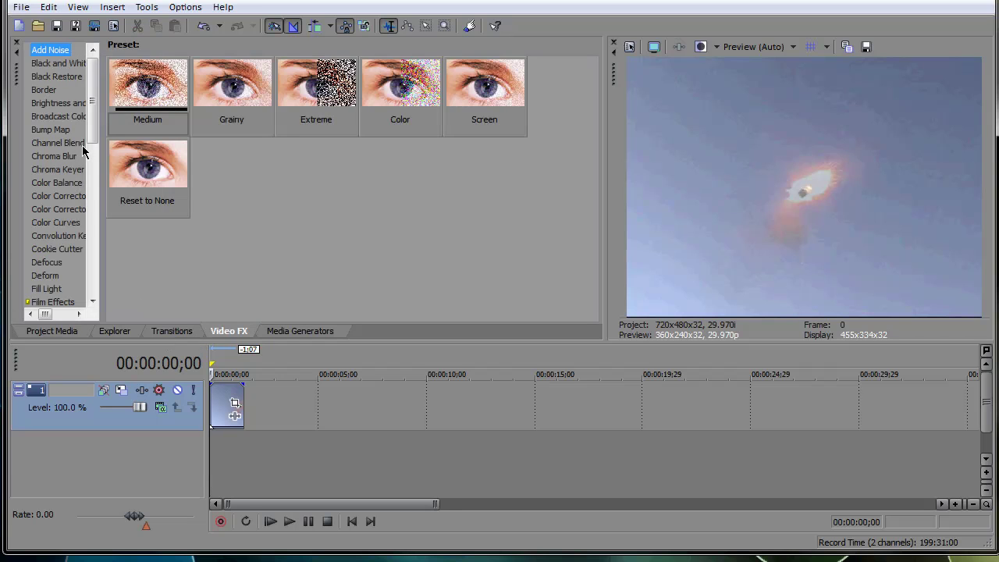
click(58, 172)
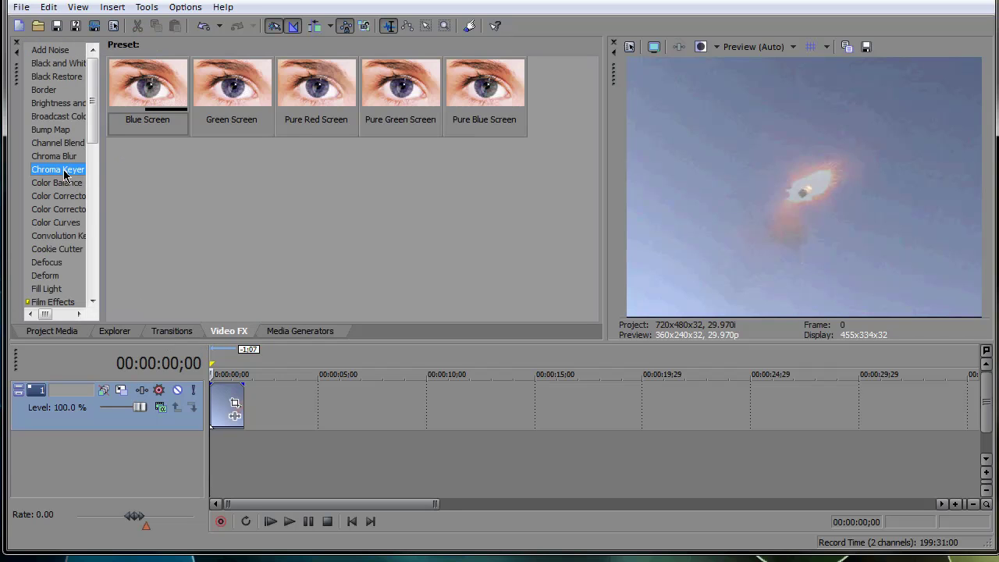
drag(213, 82, 234, 417)
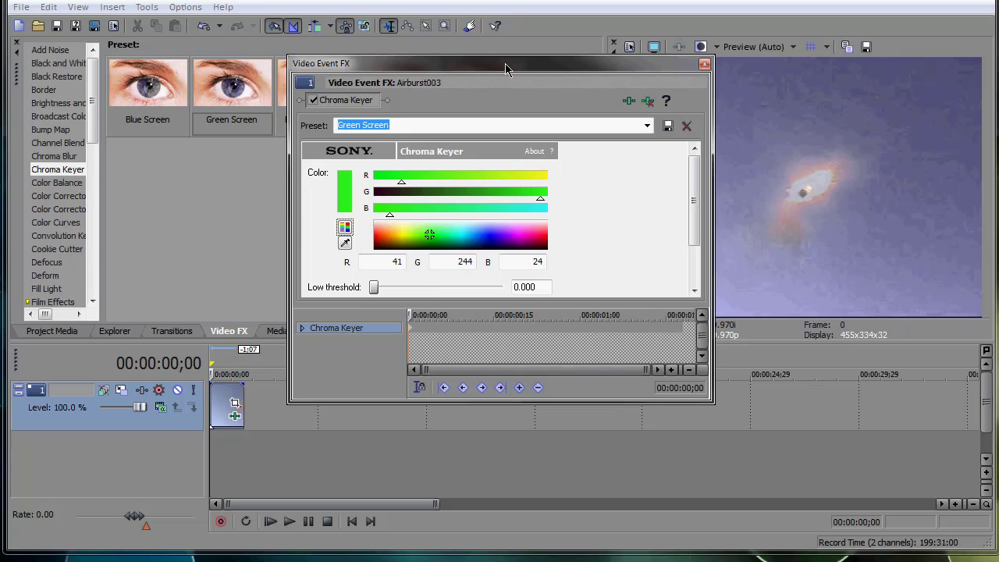
drag(624, 63, 671, 91)
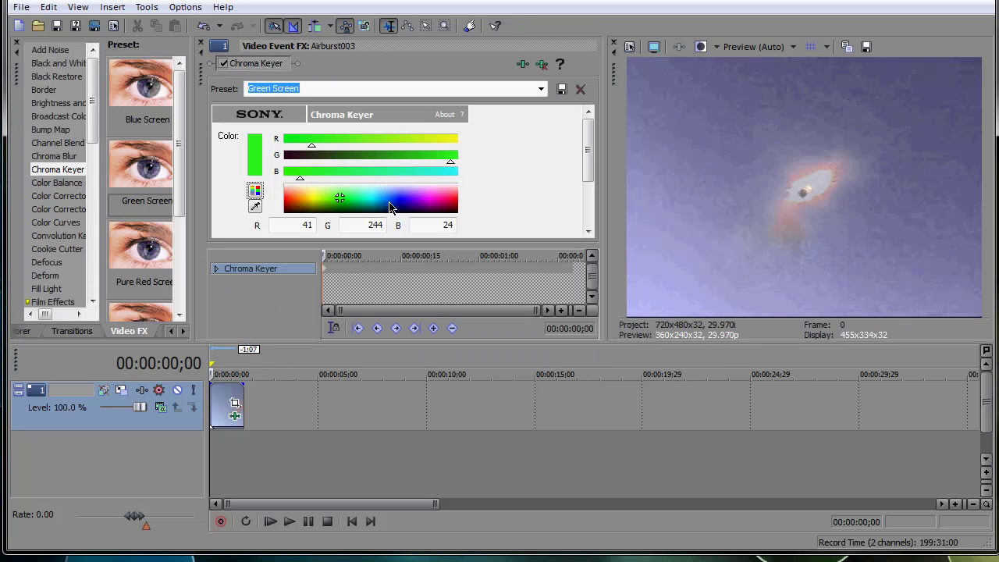
drag(212, 83, 218, 171)
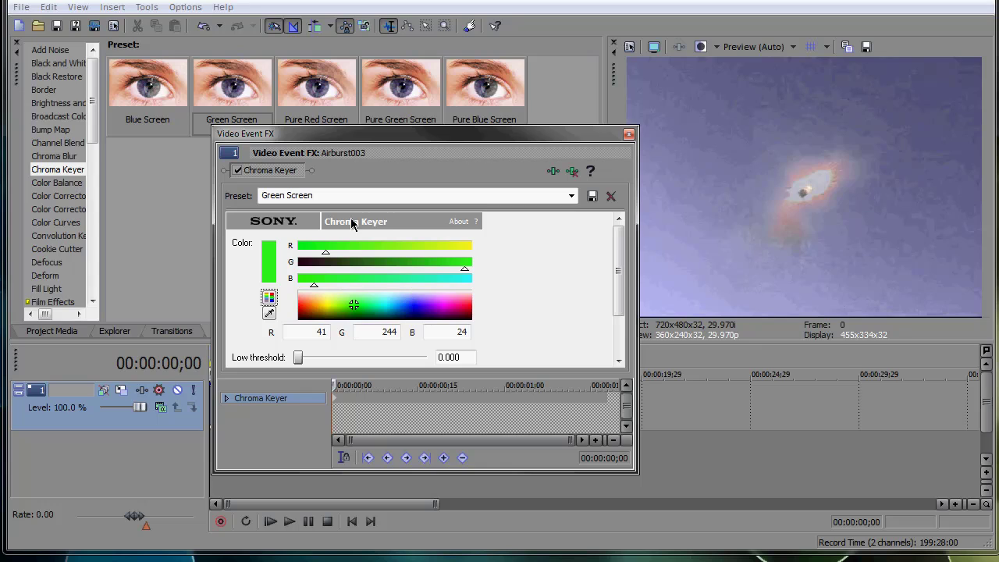
Sample the sky as the key colour (R146 G146 B193) and enable Show mask only.
click(268, 312)
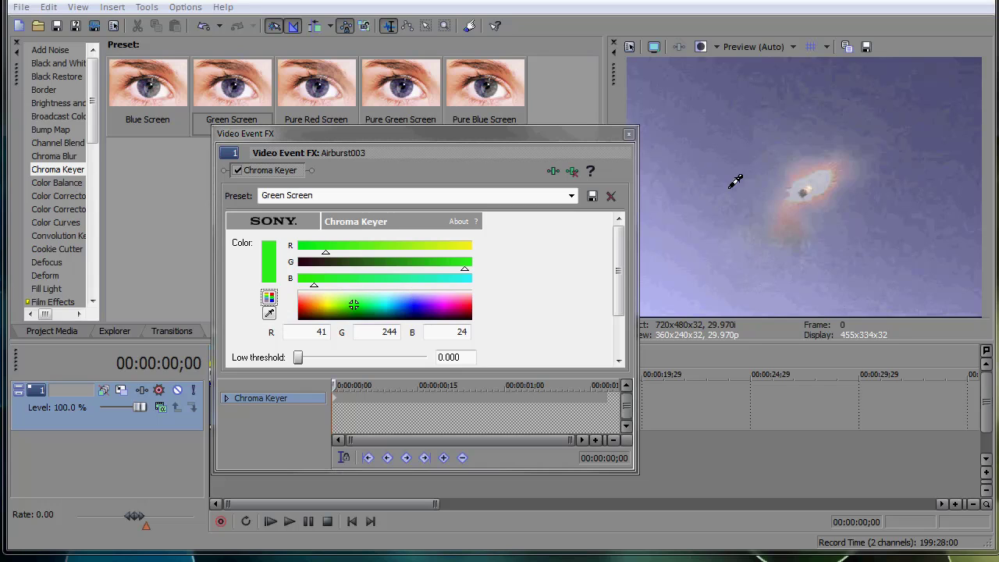
click(695, 212)
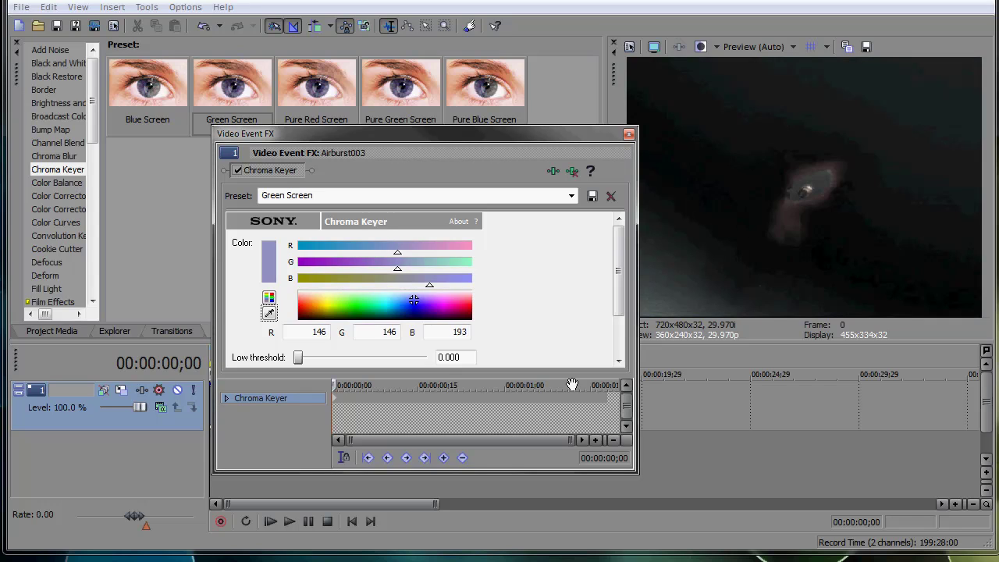
click(618, 337)
click(619, 341)
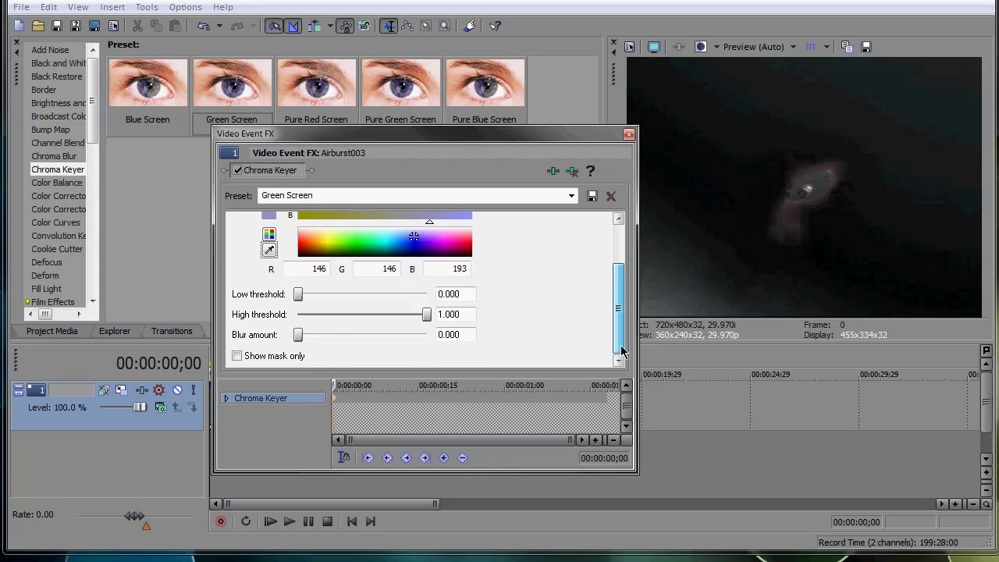
click(237, 356)
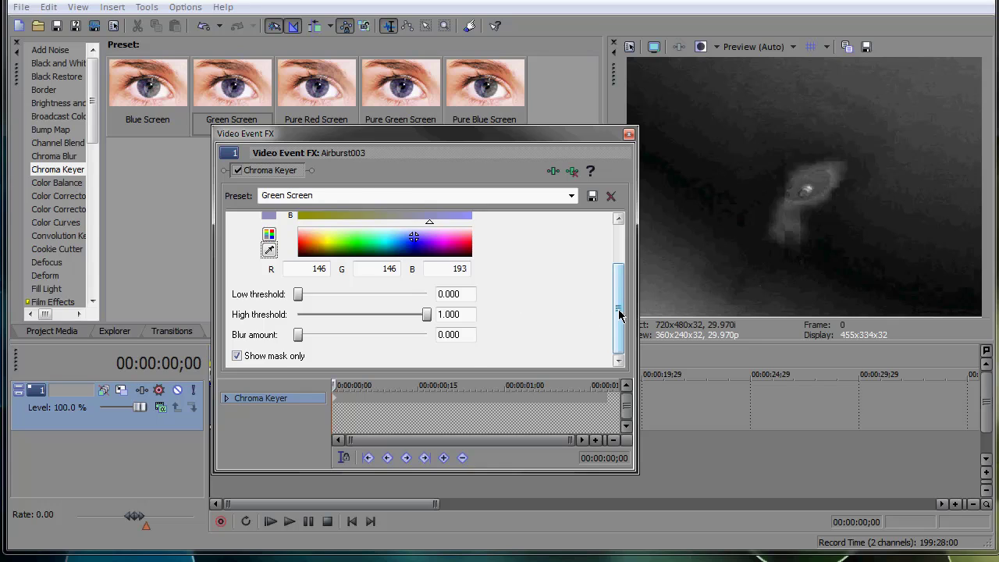
drag(619, 312, 619, 272)
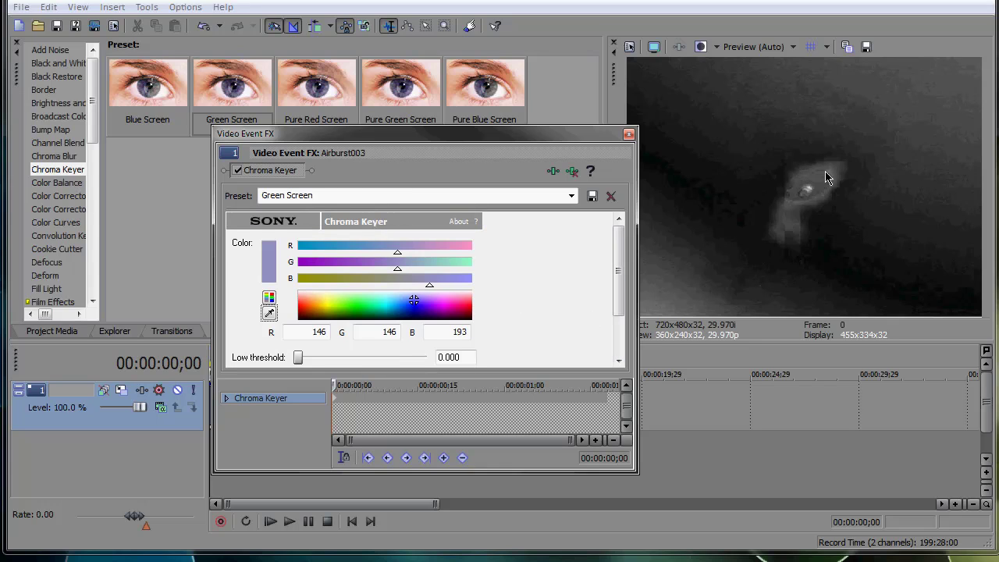
drag(447, 136, 306, 133)
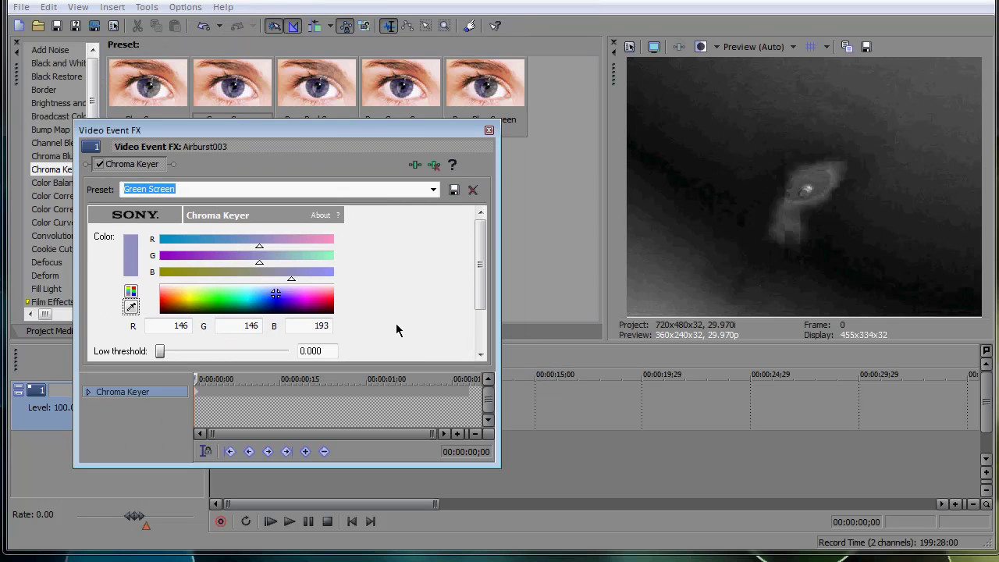
Set Chroma Keyer low threshold 0.503, high threshold 1.000 and blur amount 0.096.
drag(499, 294, 470, 323)
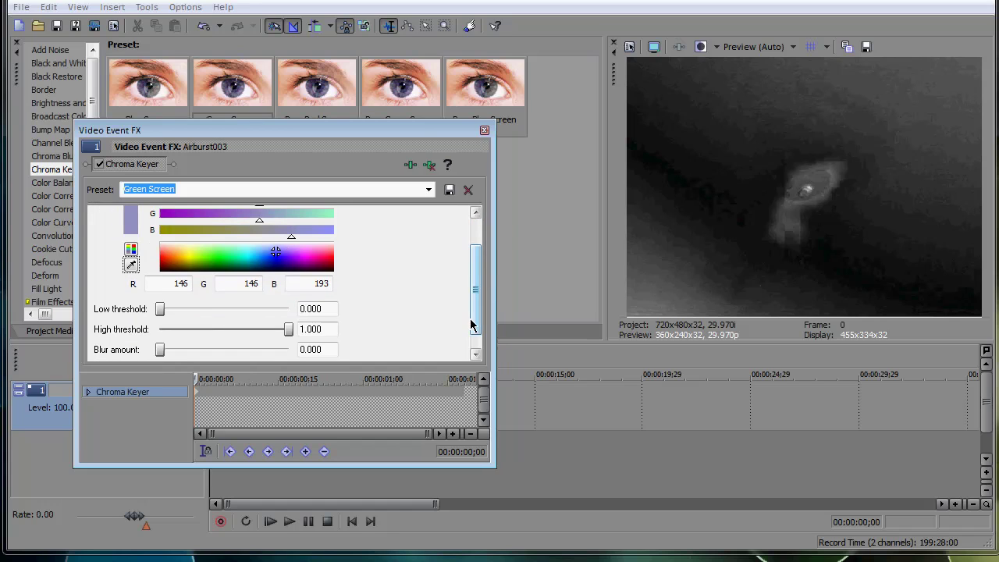
drag(287, 329, 249, 329)
drag(160, 309, 297, 335)
click(223, 310)
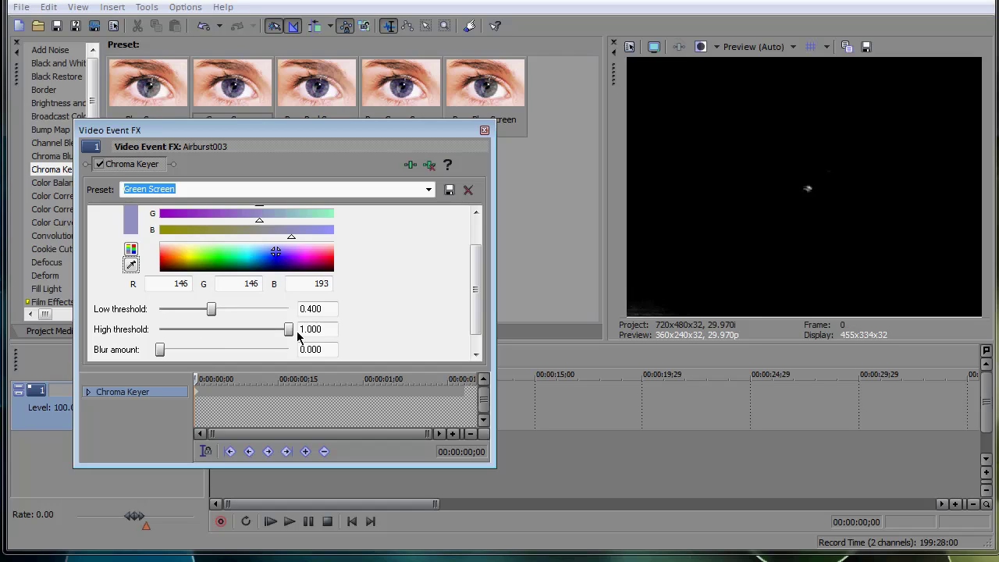
mouse_move(211, 311)
mouse_down()
mouse_move(269, 314)
mouse_move(170, 316)
mouse_move(225, 321)
mouse_up()
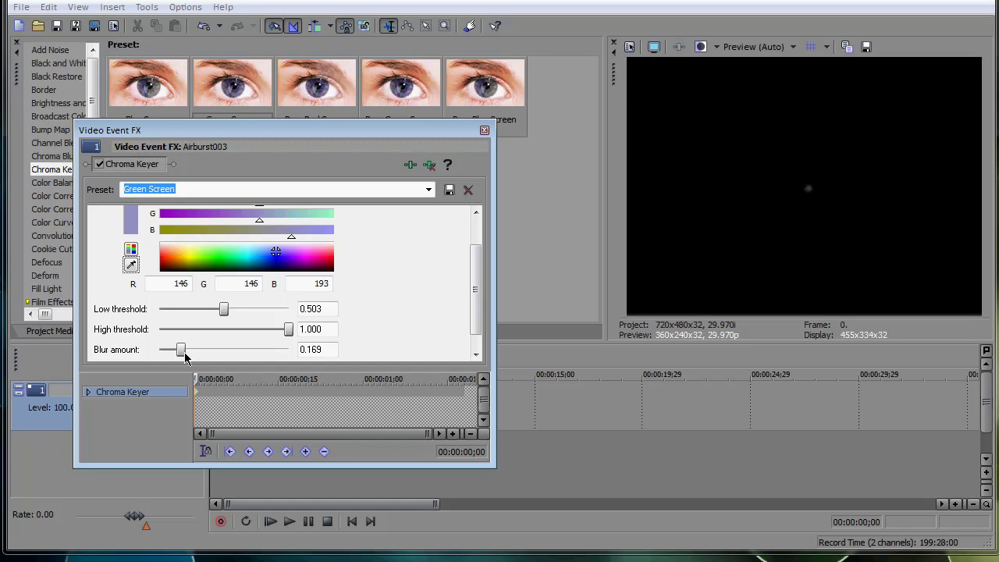
drag(185, 355, 174, 355)
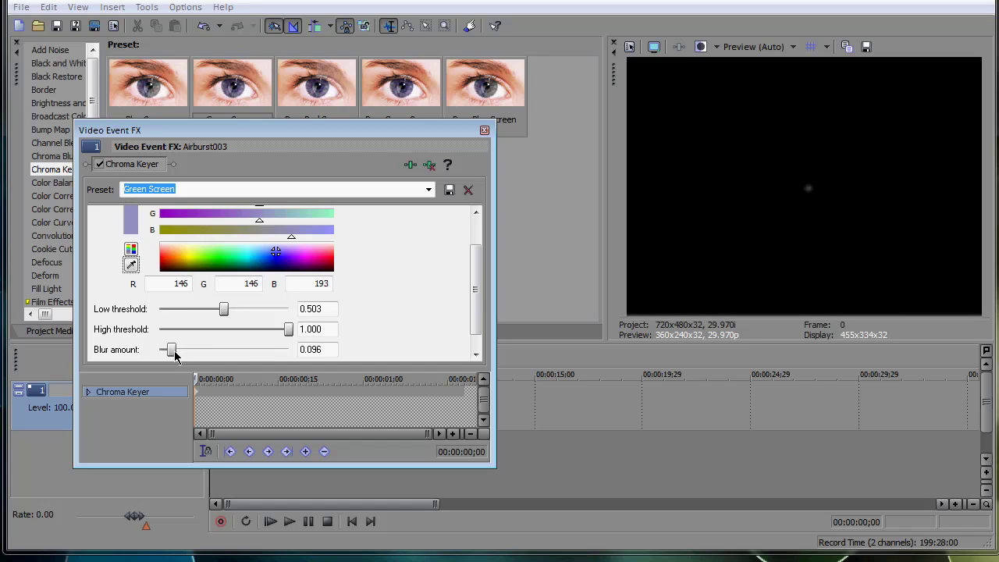
Close the Chroma Keyer settings and inspect the smoke mask at frames 21 and 14.
click(484, 131)
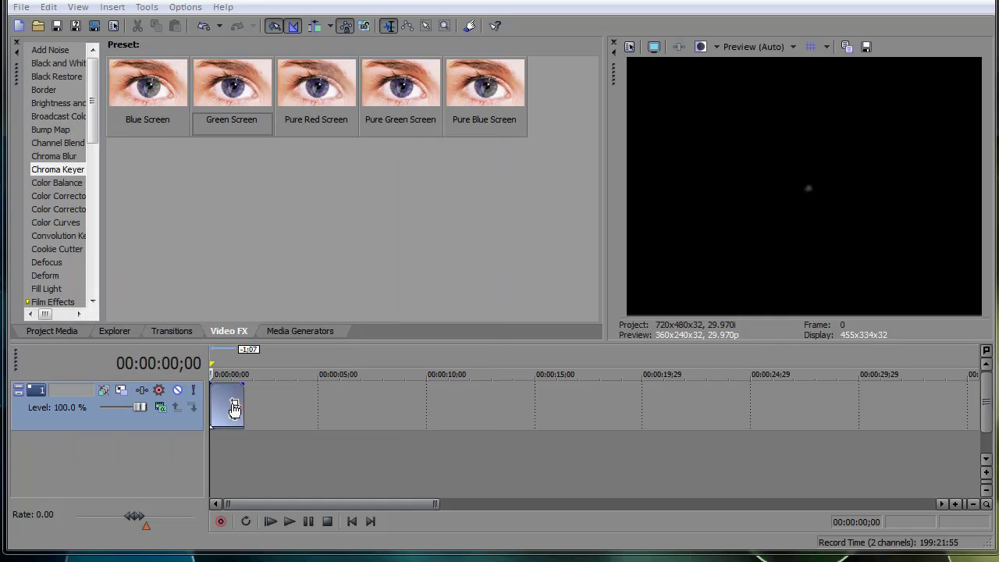
click(226, 394)
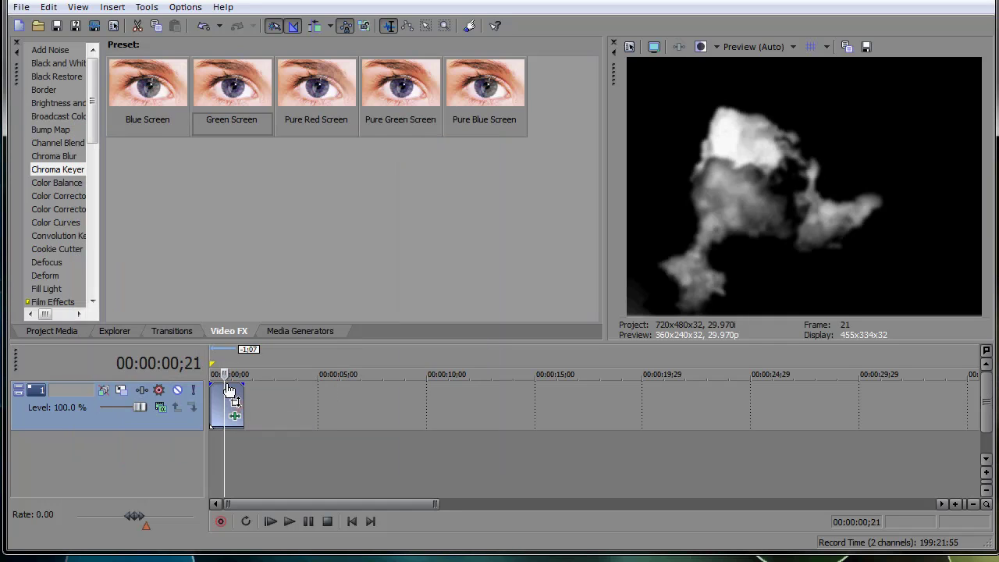
key(space)
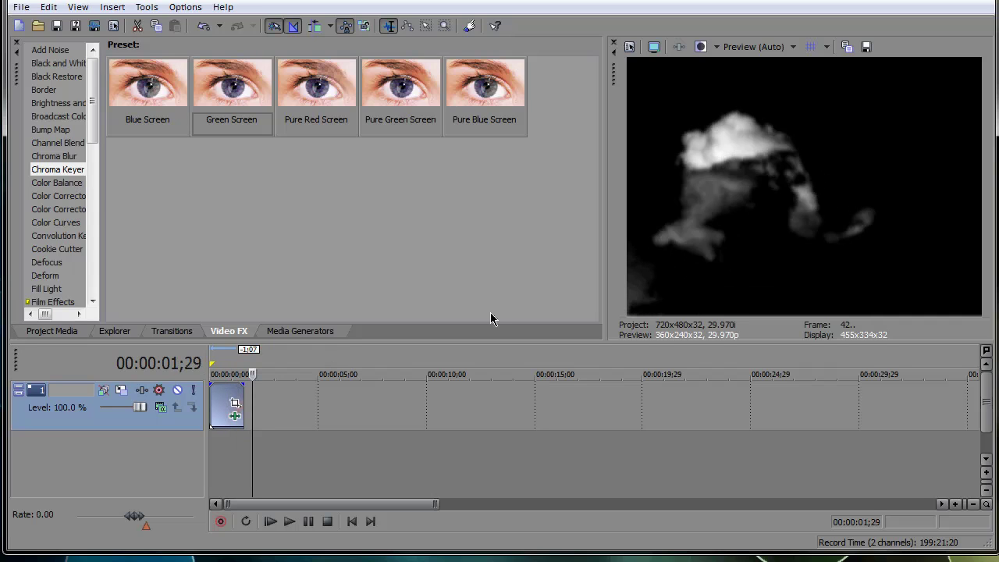
click(221, 398)
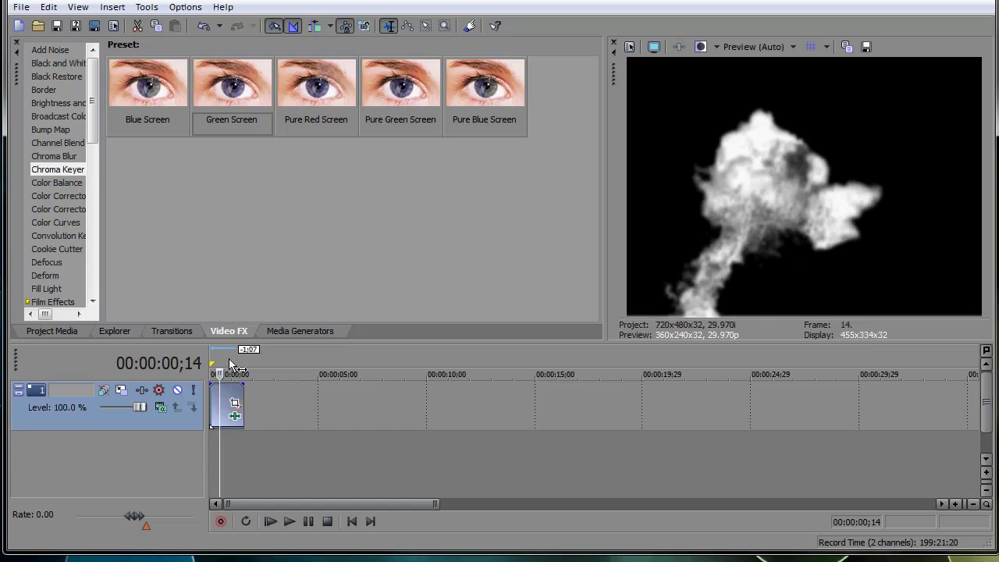
right_click(214, 405)
Untick Show mask only in the clip's Chroma Keyer and close the settings.
click(266, 517)
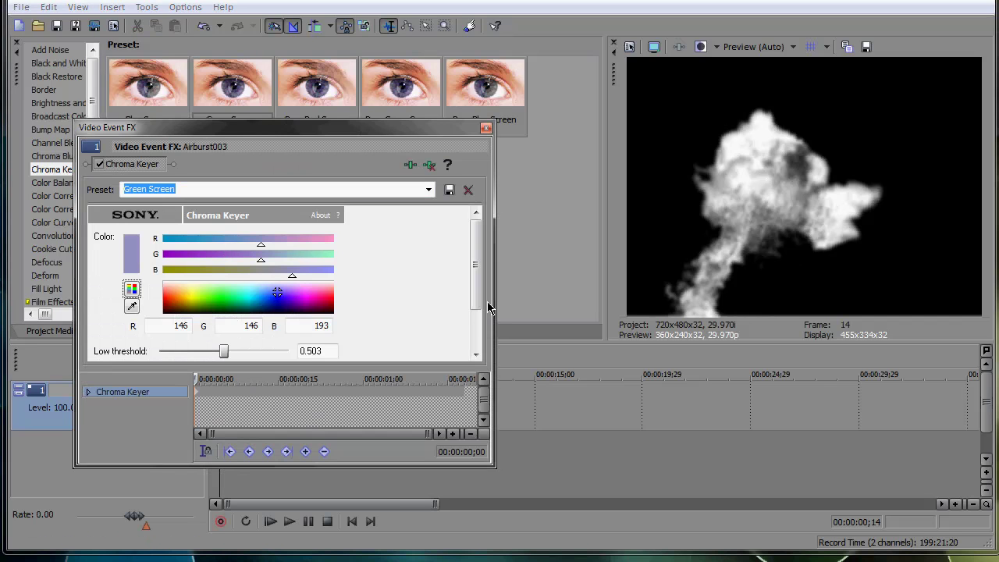
drag(475, 289, 475, 326)
click(150, 349)
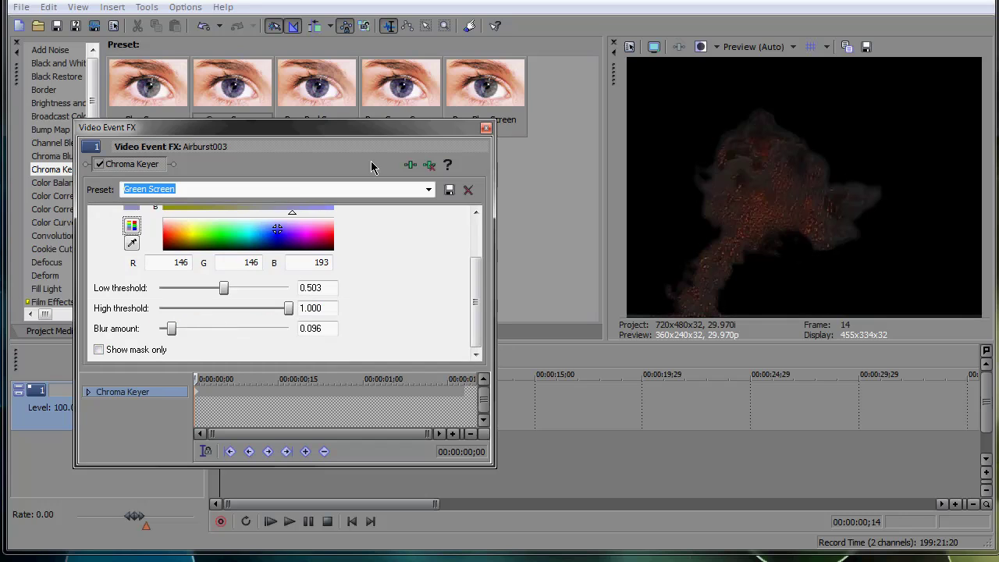
click(485, 128)
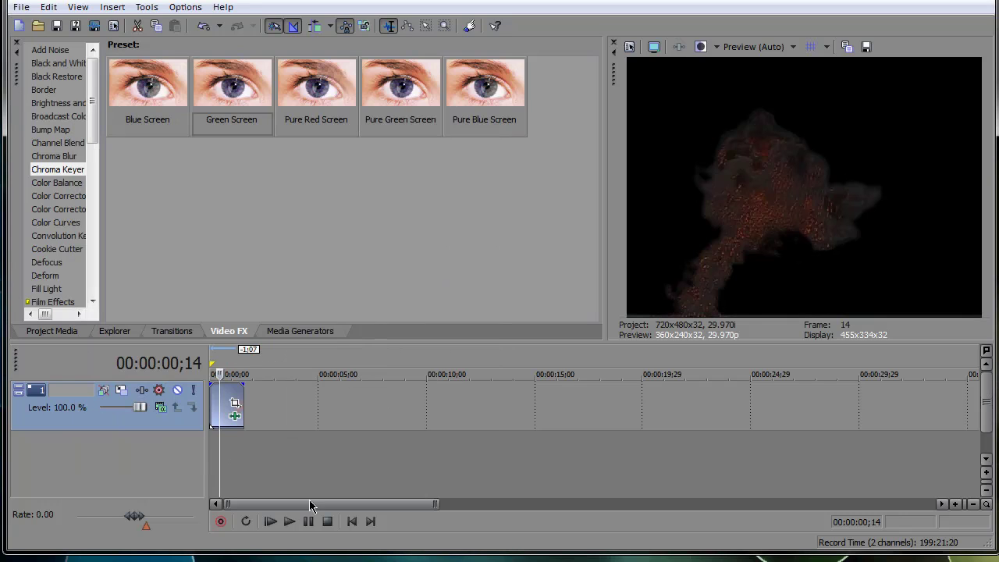
Play the keyed explosion from the start, then step through frames to frame 9.
click(350, 522)
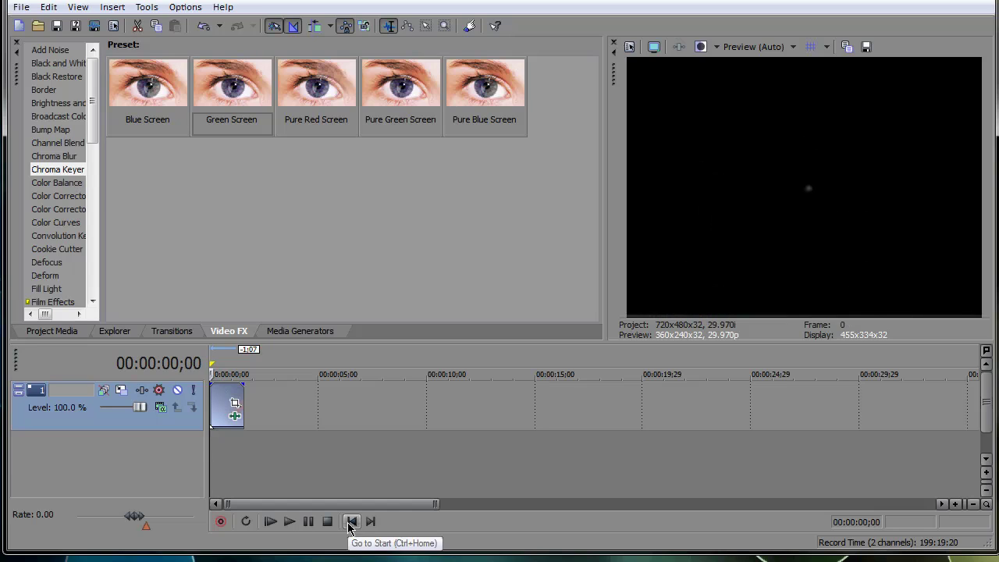
key(space)
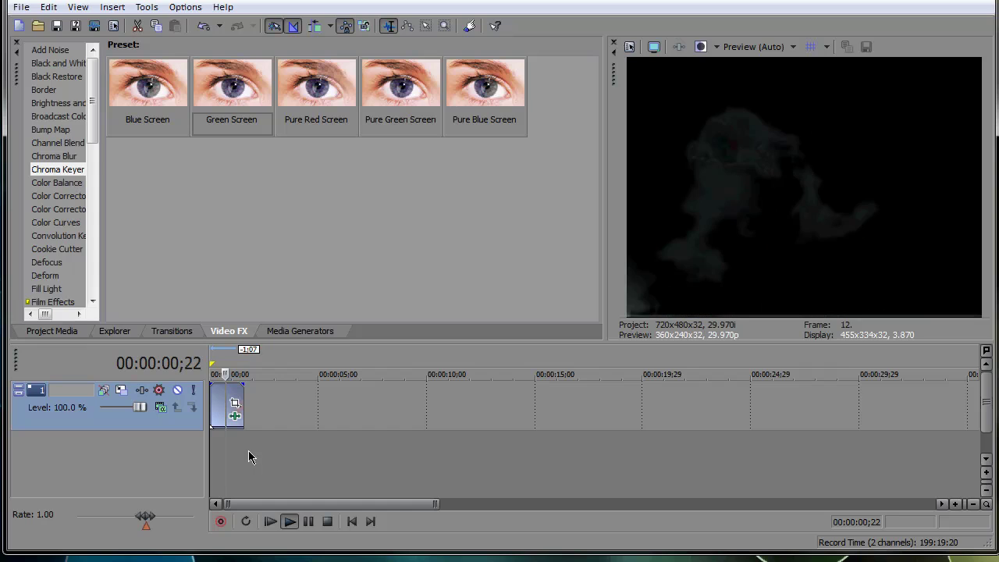
key(Return)
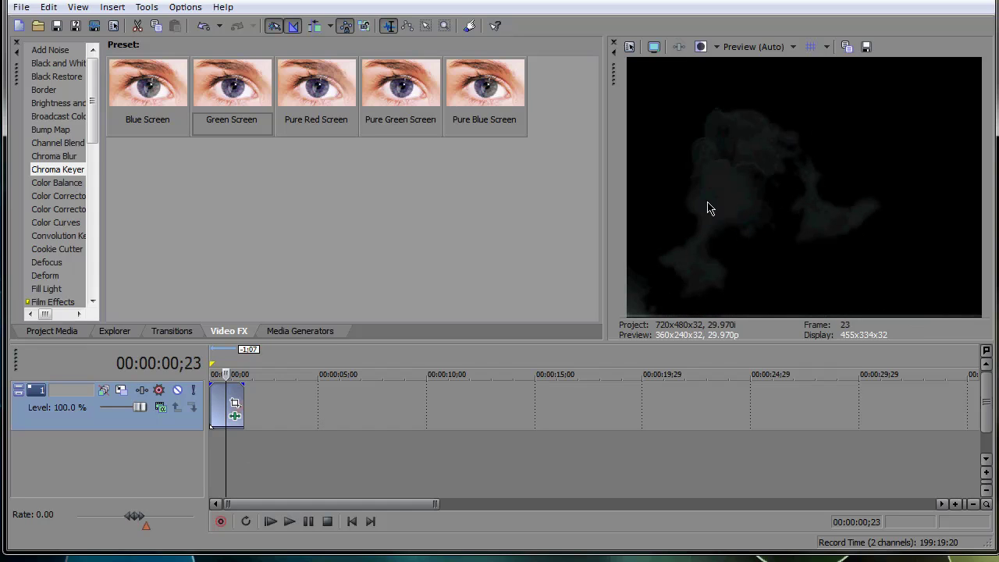
key(Right)
key(Right)
key(Right)
key(Right)
key(Right)
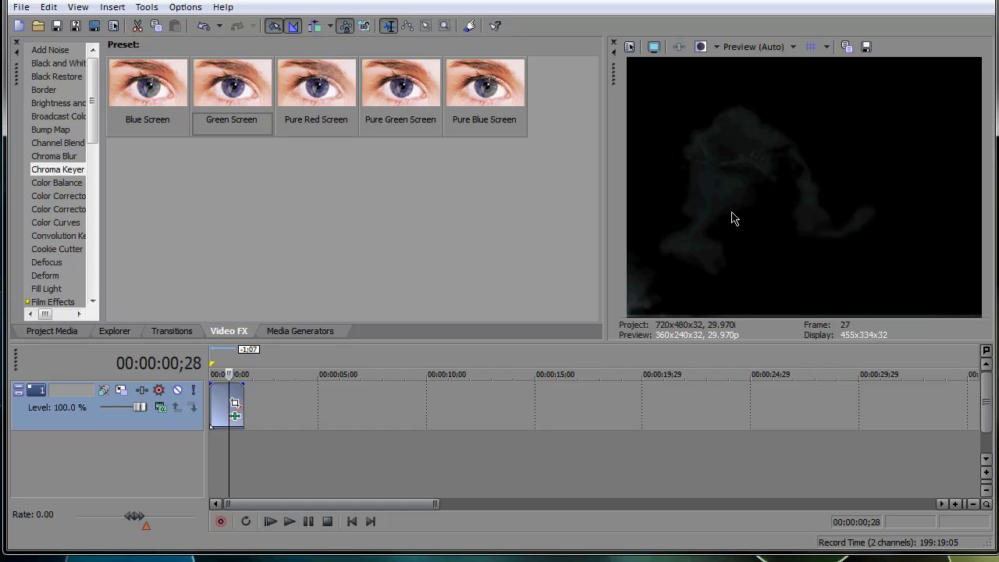
key(Right)
key(Right)
key(Right)
key(Right)
key(Right)
key(Right)
key(Right)
key(Right)
key(Right)
key(Right)
key(Right)
key(Right)
key(Right)
key(Right)
key(Right)
key(Right)
key(Right)
key(Right)
key(Right)
key(Right)
key(Right)
key(Right)
key(Right)
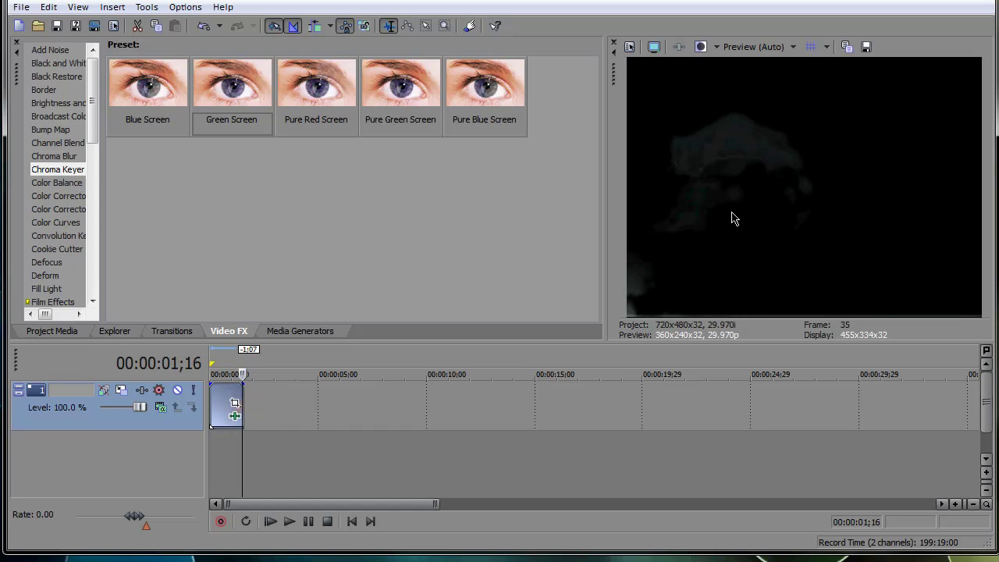
key(Left)
key(Left)
key(Left)
key(Left)
key(Left)
key(Left)
key(Left)
key(Left)
key(Left)
key(Left)
key(Left)
key(Left)
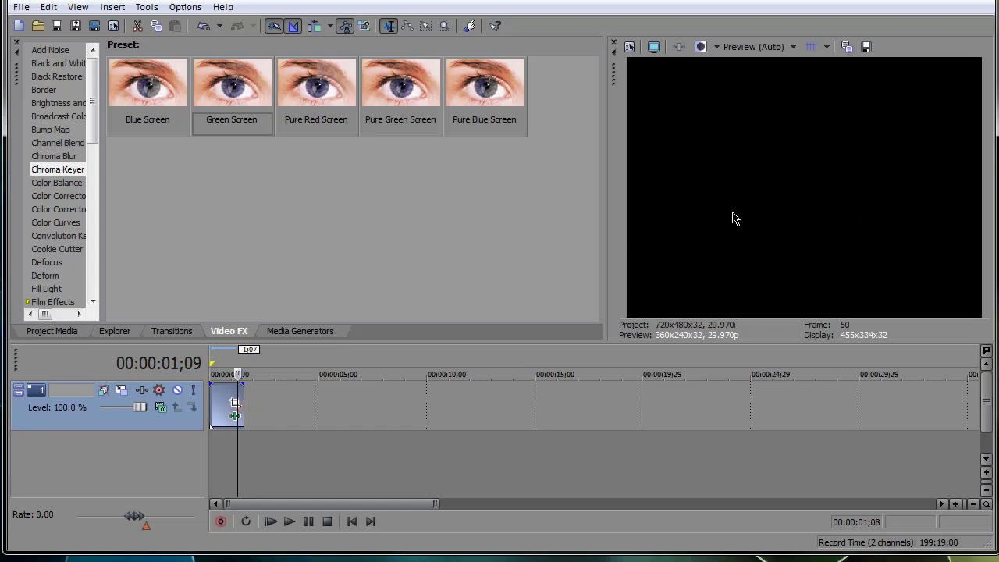
key(Left)
key(Left)
key(Left)
key(Left)
key(Left)
key(Left)
key(Left)
key(Left)
key(Left)
key(Left)
key(Left)
key(Left)
key(Left)
key(Left)
key(Left)
key(Left)
key(Left)
key(Left)
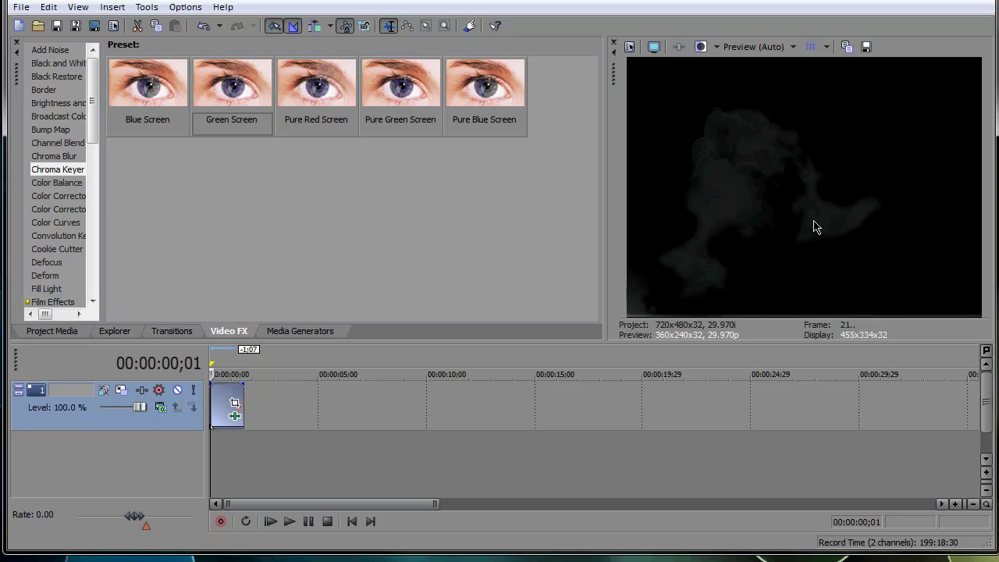
key(Right)
key(Right)
key(Right)
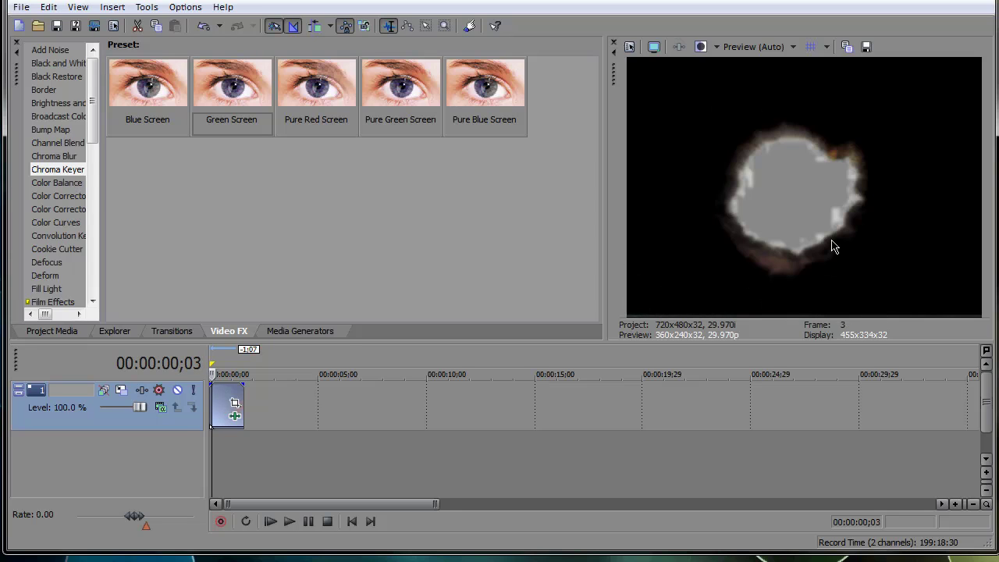
key(Right)
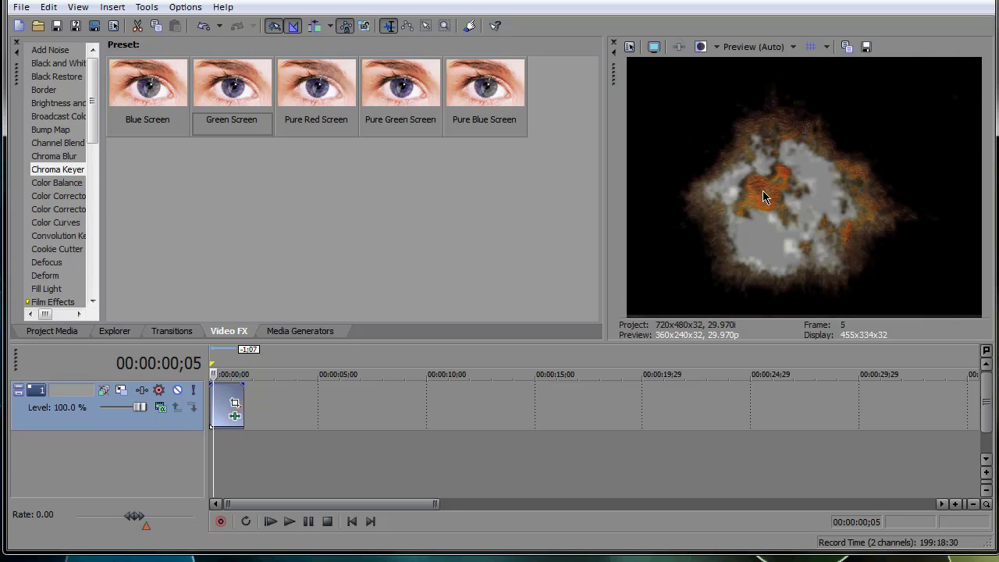
key(Right)
key(Right)
key(Right)
key(Right)
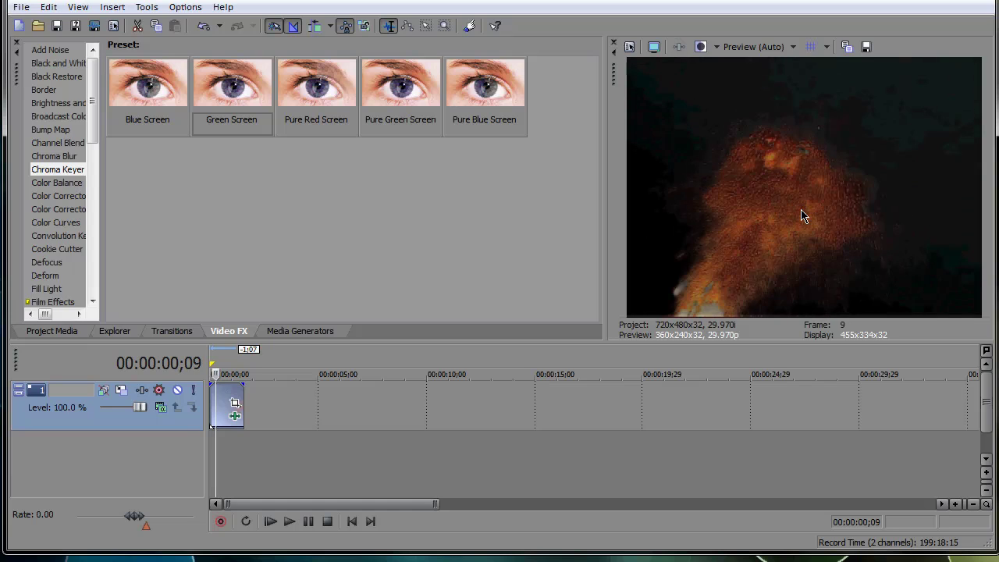
key(Right)
key(Right)
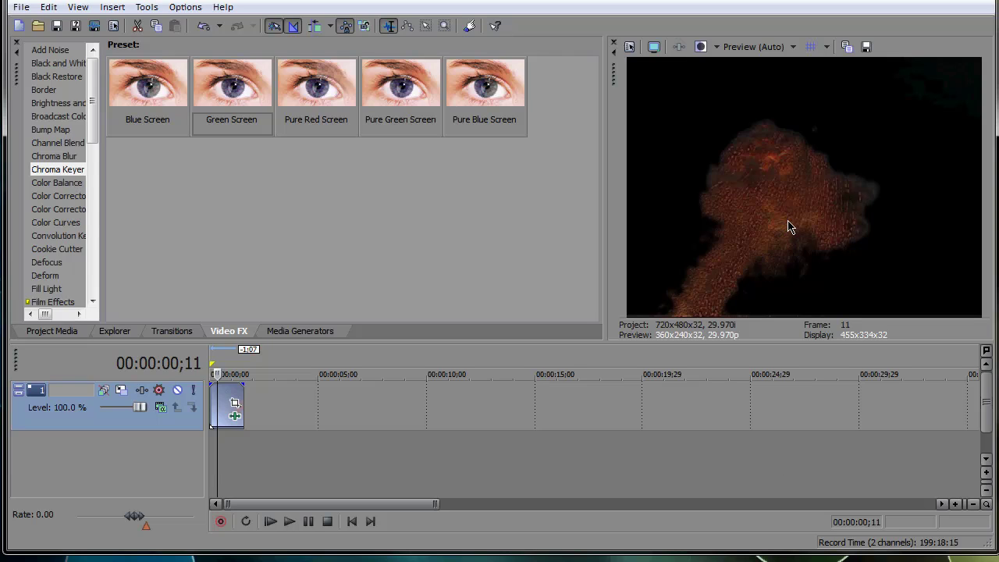
Browse Video FX to the Brightness and Contrast presets (Brighter, Darker, Flat).
click(63, 158)
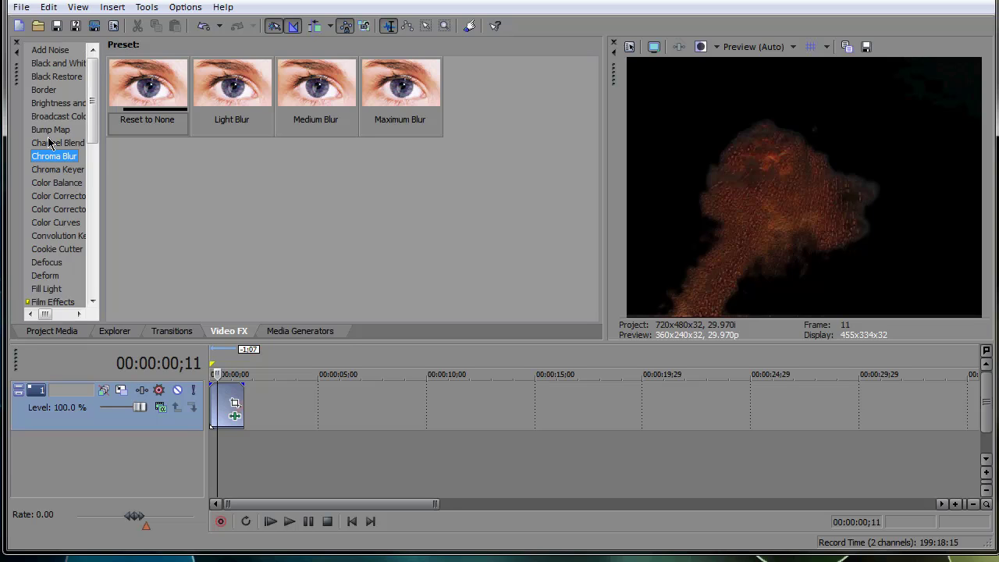
click(77, 117)
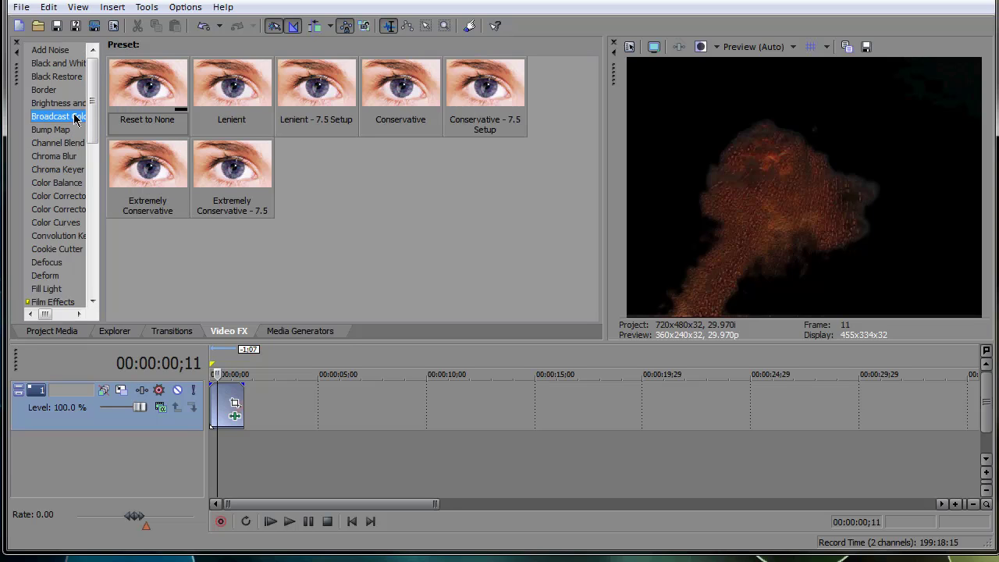
click(64, 106)
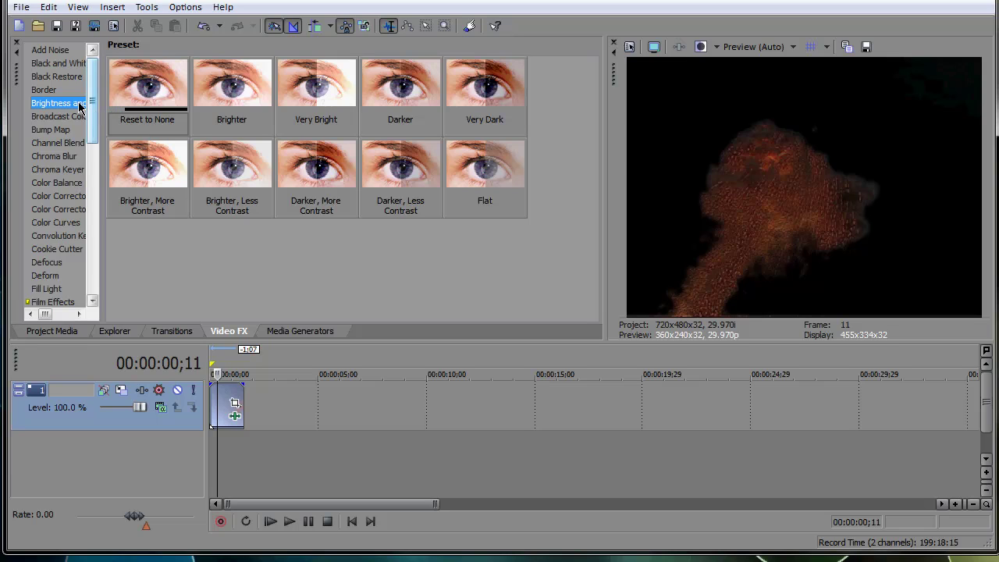
scroll(56, 232, down, 2)
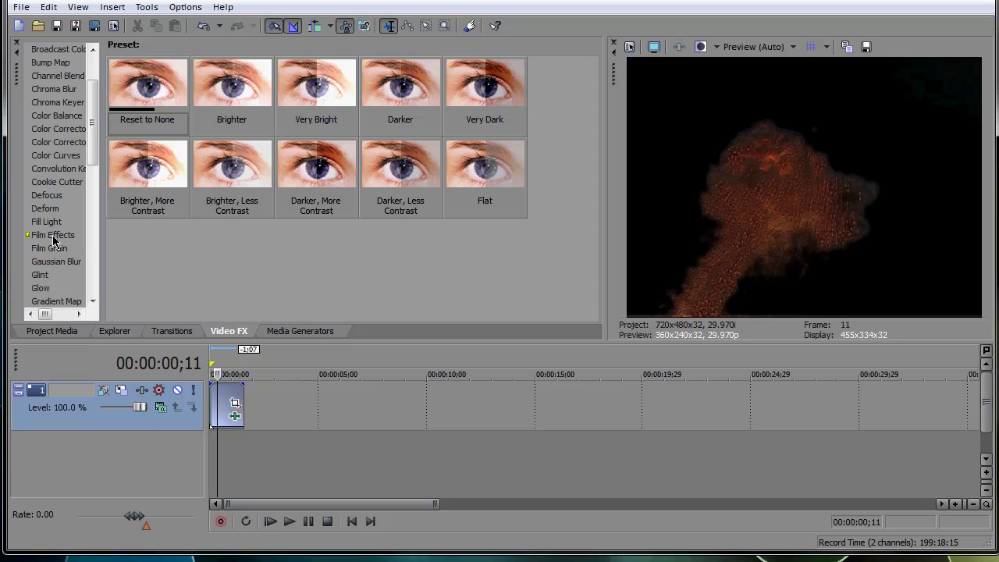
scroll(78, 245, down, 2)
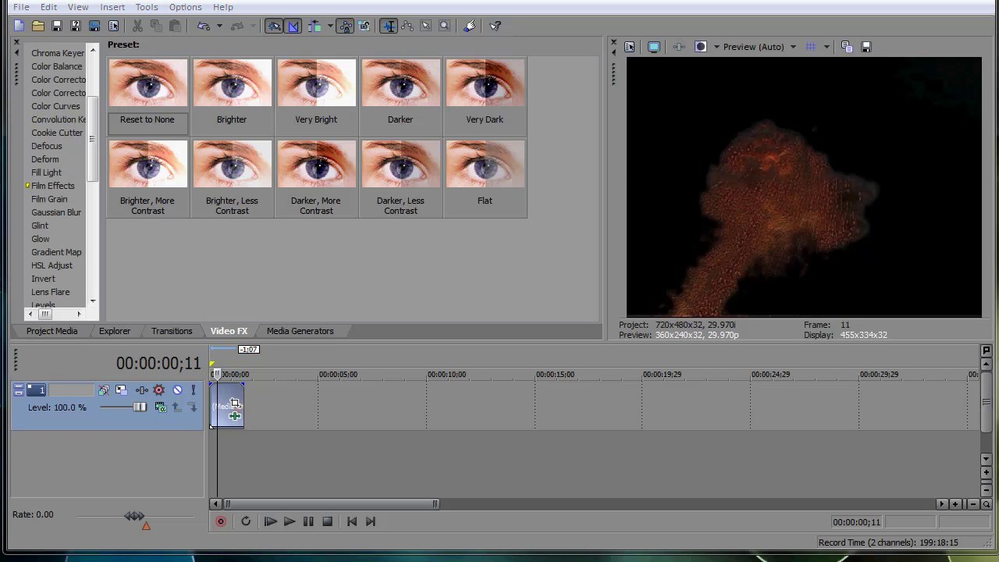
Switch to the Detonation Films Free Stuff page in Firefox and scroll down to the Black Smoke clip.
key(alt+Tab)
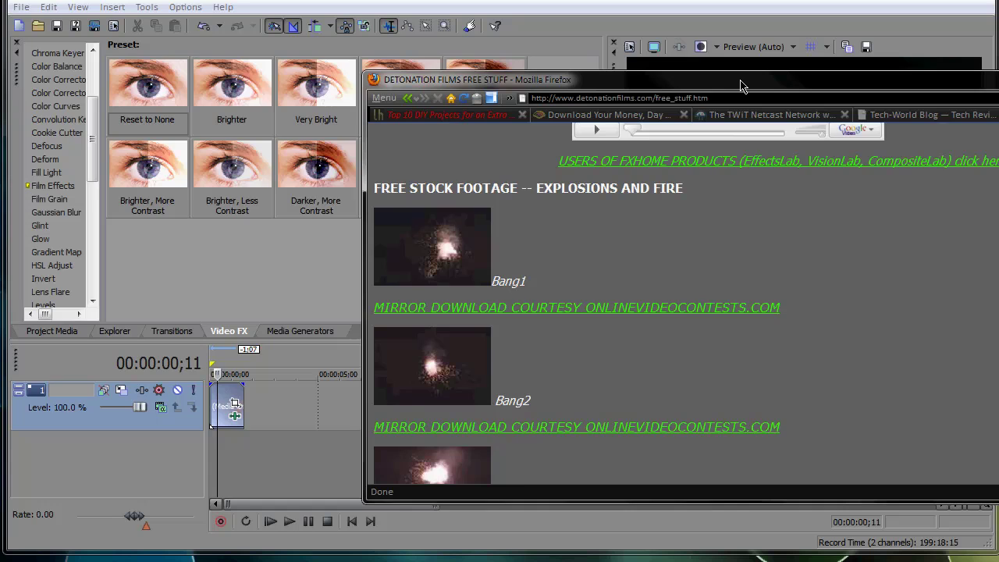
scroll(640, 276, up, 10)
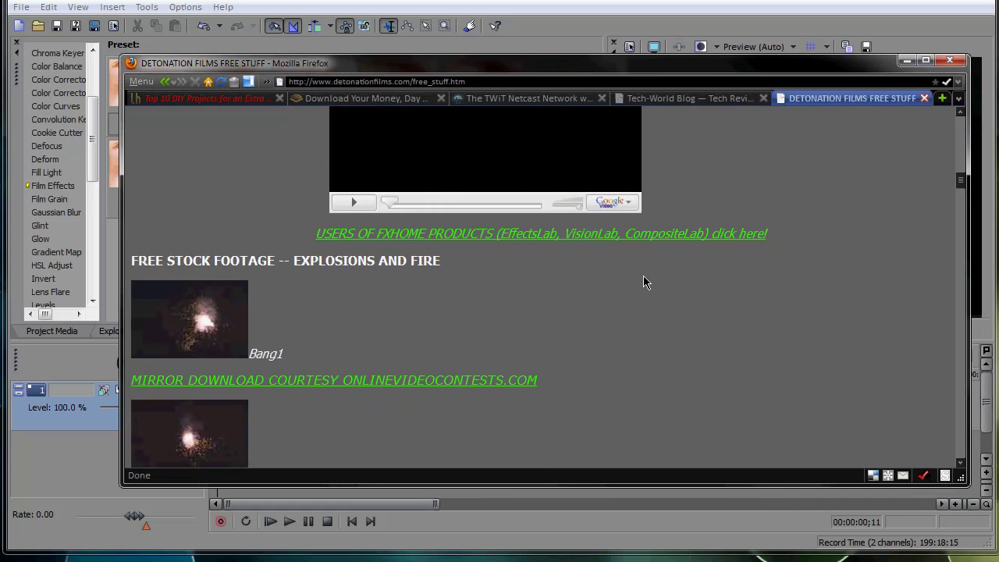
scroll(643, 274, down, 6)
scroll(644, 274, down, 10)
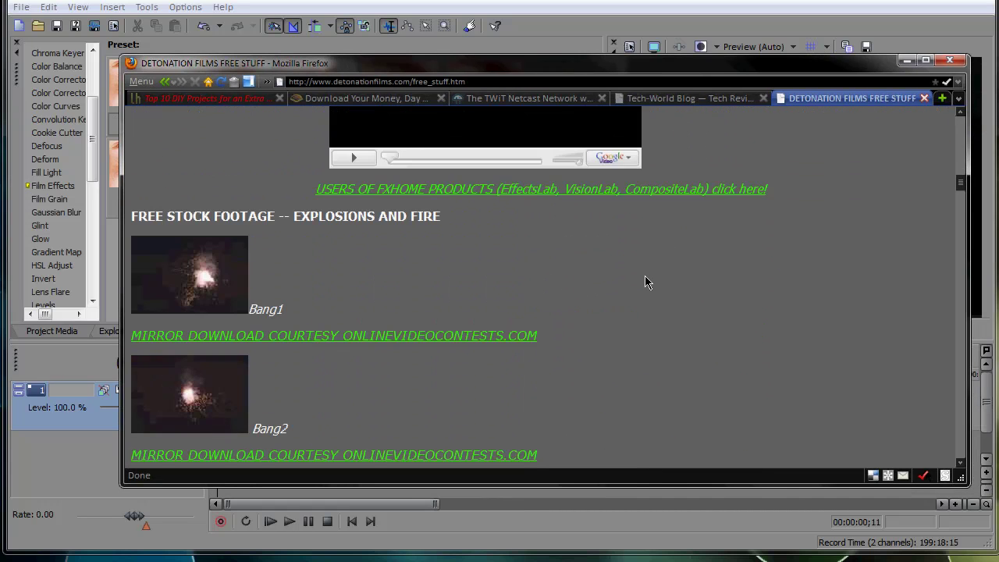
scroll(634, 277, down, 2)
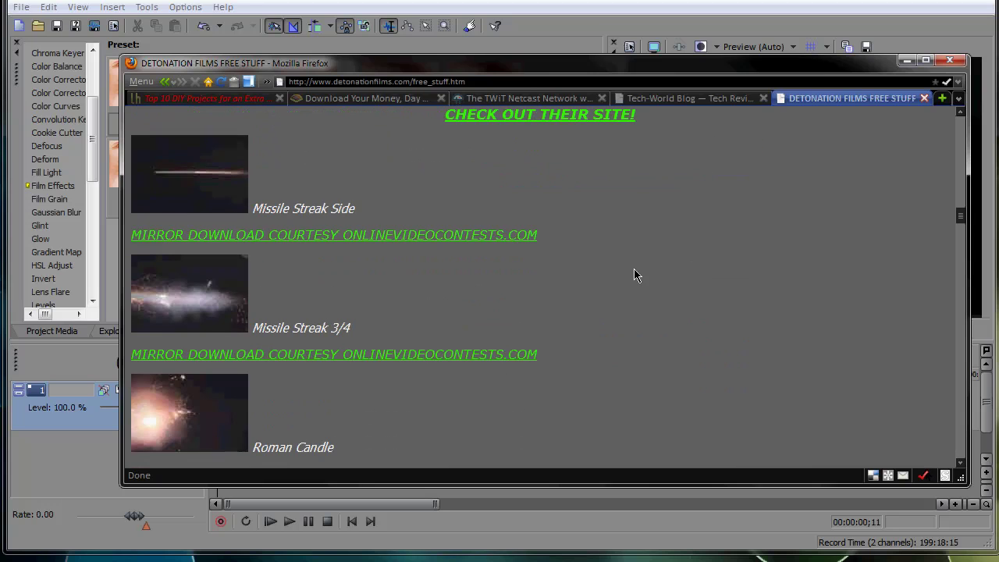
scroll(638, 273, down, 2)
scroll(640, 273, down, 3)
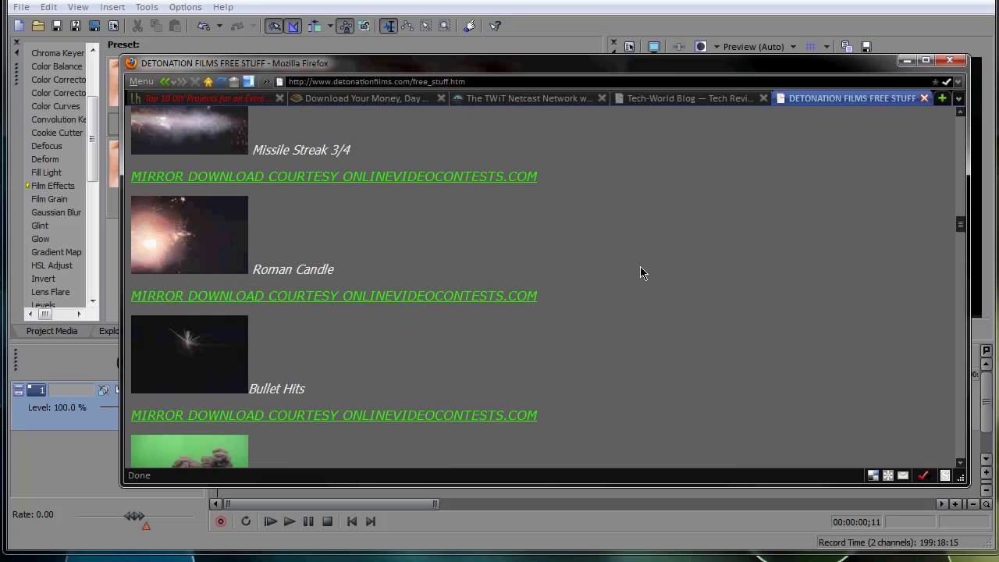
scroll(640, 272, down, 3)
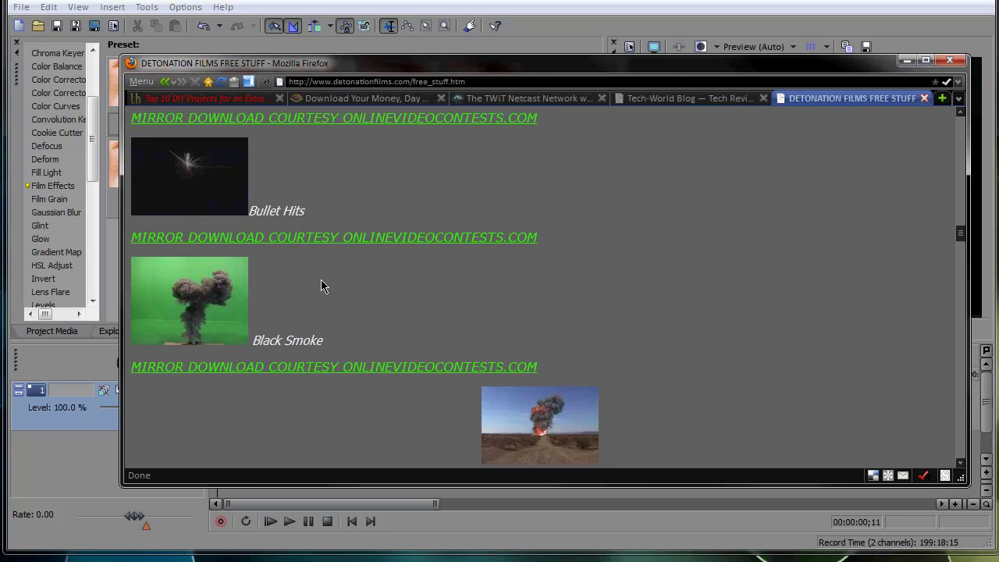
drag(321, 279, 305, 281)
click(258, 287)
Scroll to the page bottom past the Fireburst, Fireball, SkyFire and Burning Debris clips.
scroll(364, 283, down, 2)
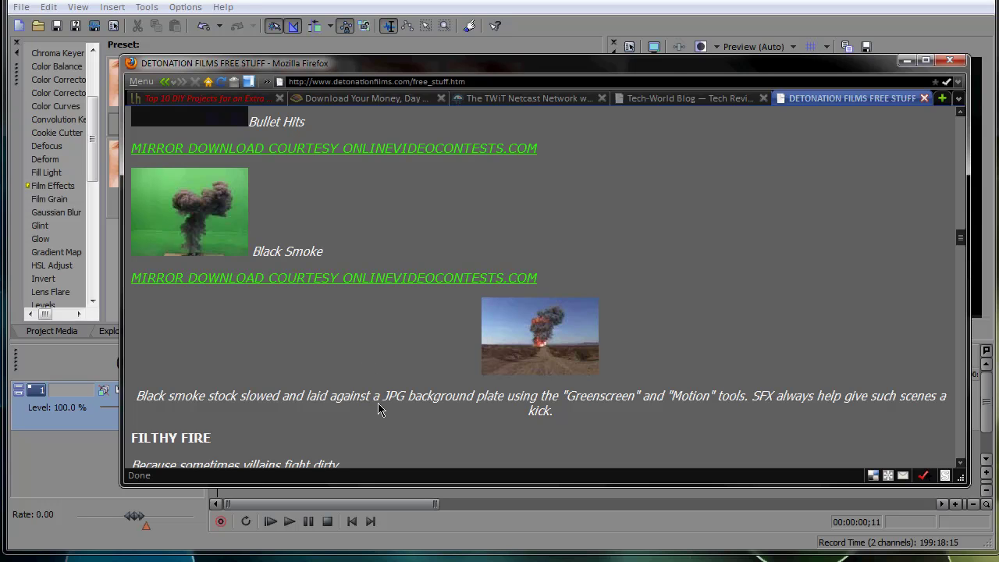
scroll(377, 410, down, 2)
scroll(378, 409, down, 4)
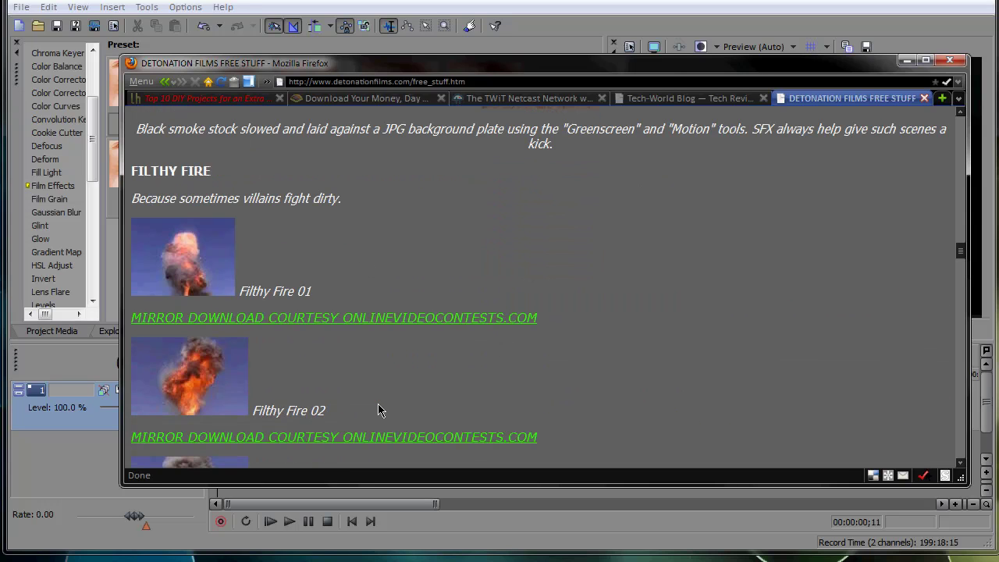
scroll(223, 338, down, 2)
scroll(231, 334, down, 5)
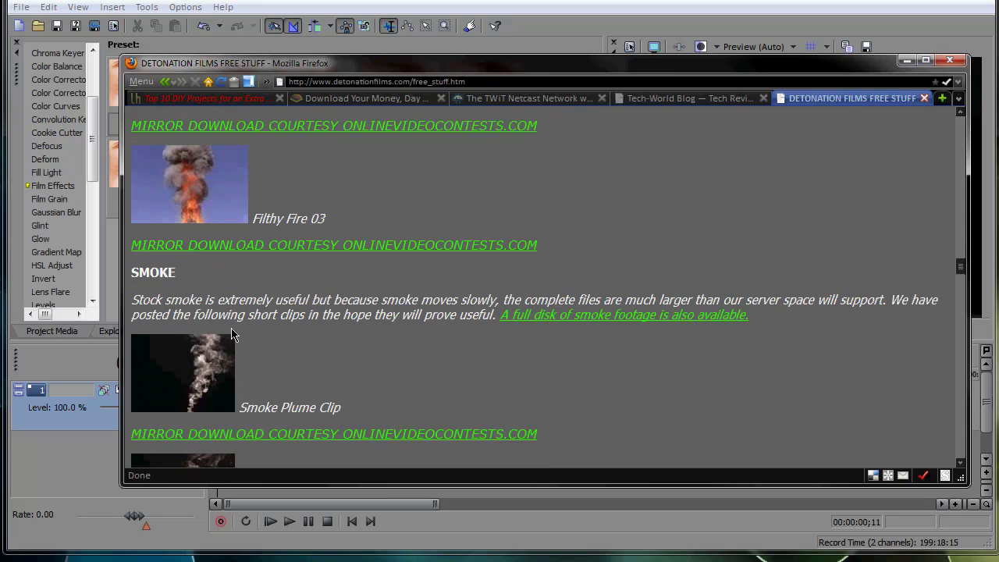
scroll(231, 334, down, 8)
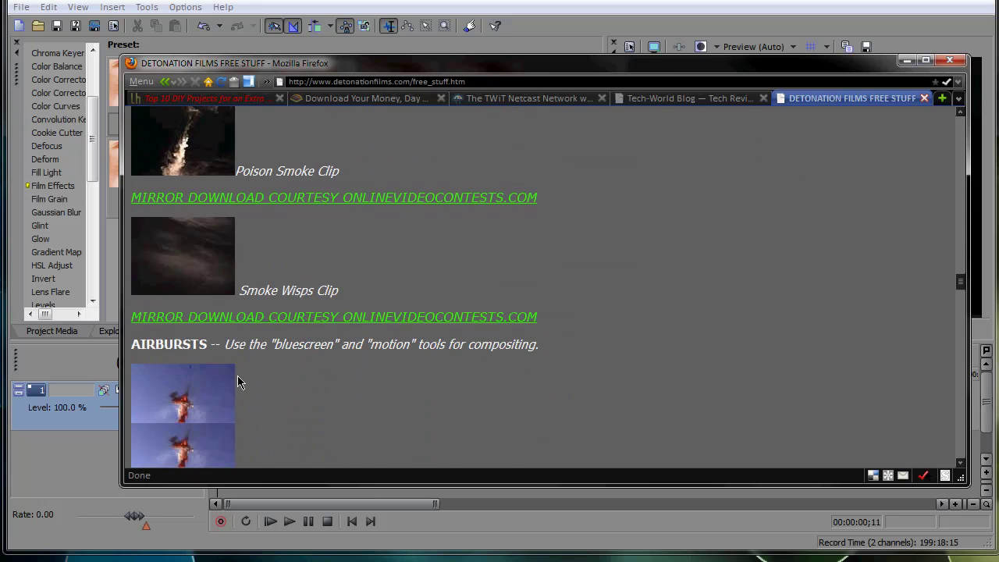
scroll(238, 382, down, 7)
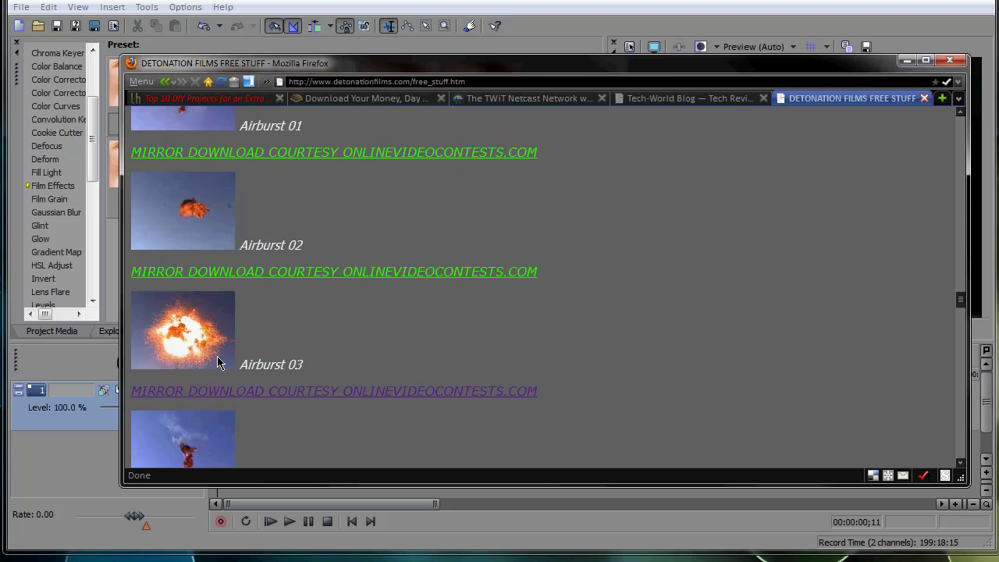
scroll(277, 414, down, 2)
scroll(277, 414, down, 10)
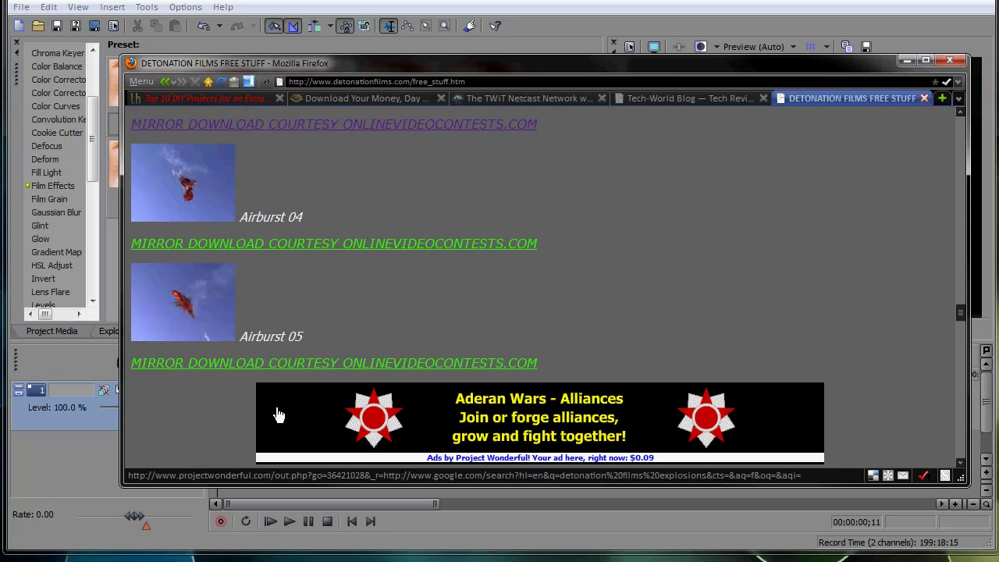
scroll(407, 411, down, 2)
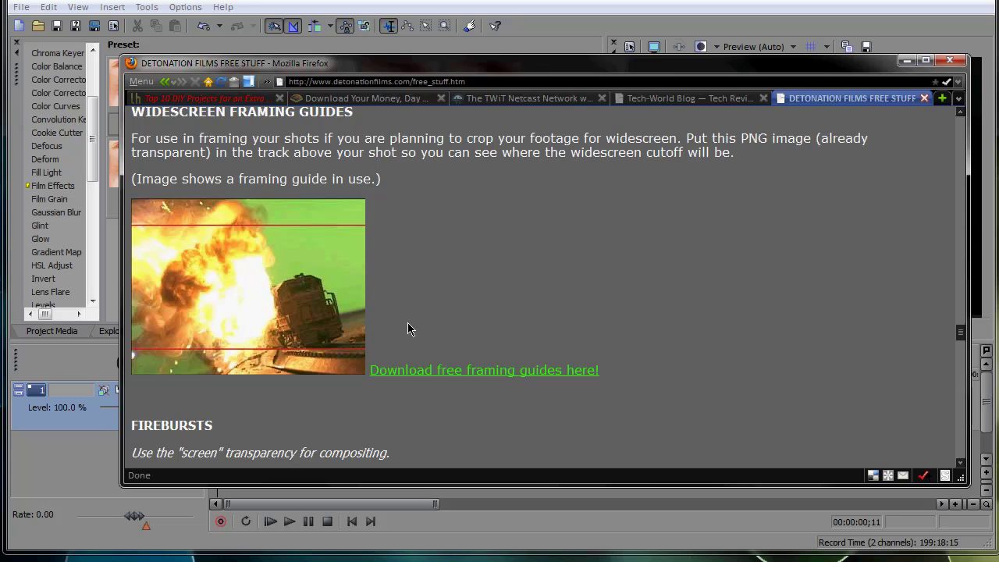
scroll(429, 332, down, 3)
scroll(372, 359, down, 2)
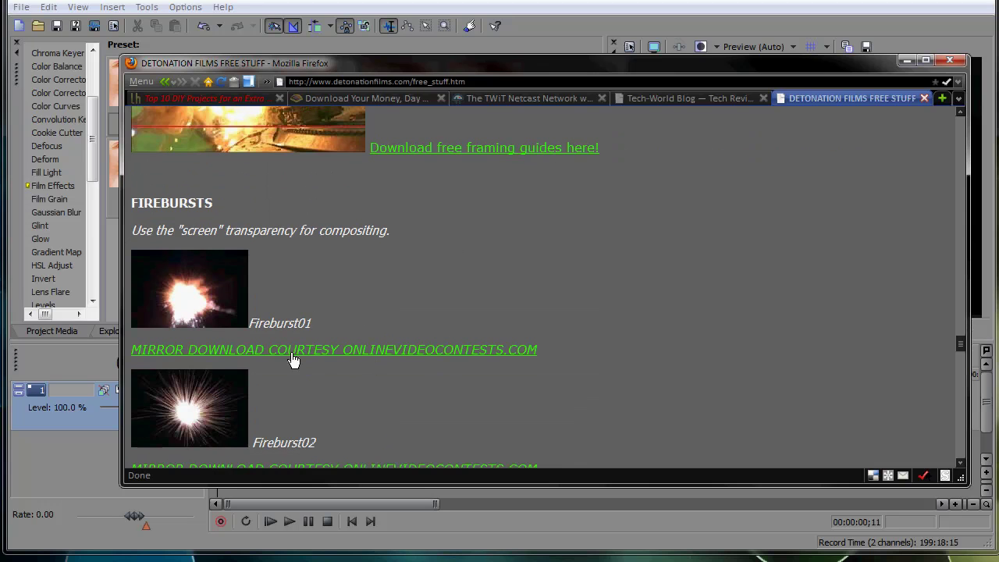
scroll(284, 361, down, 7)
scroll(259, 394, down, 5)
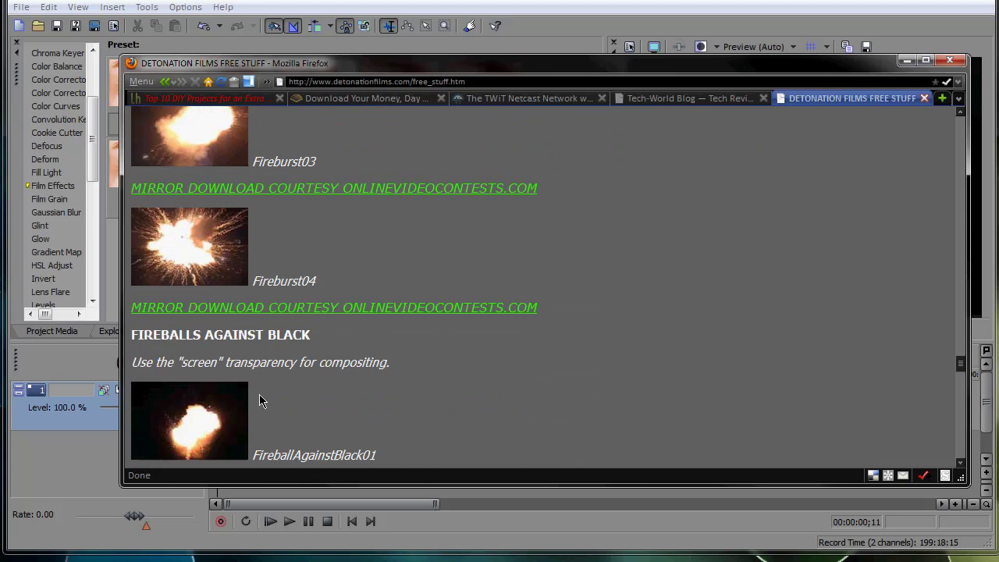
scroll(530, 385, down, 18)
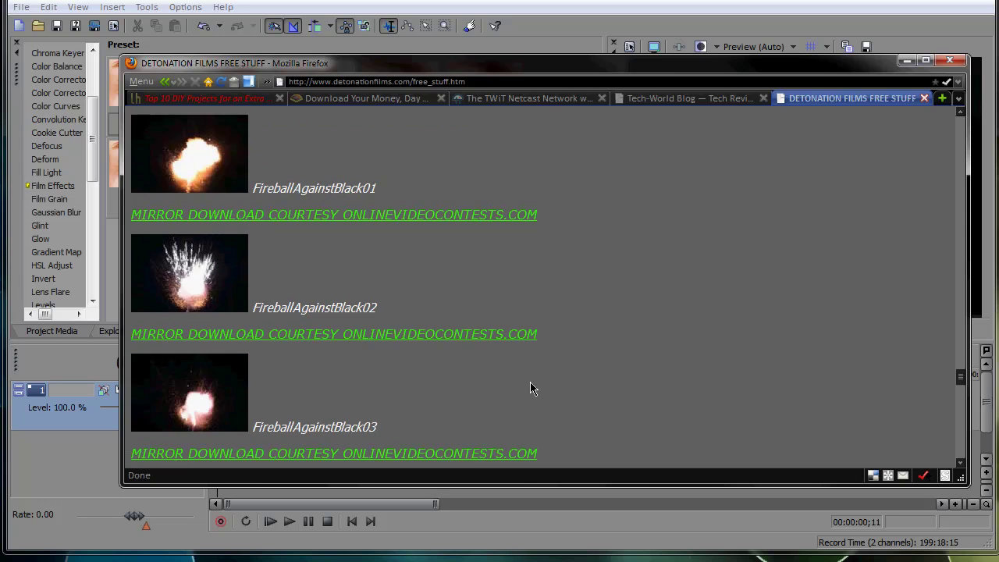
scroll(528, 396, down, 12)
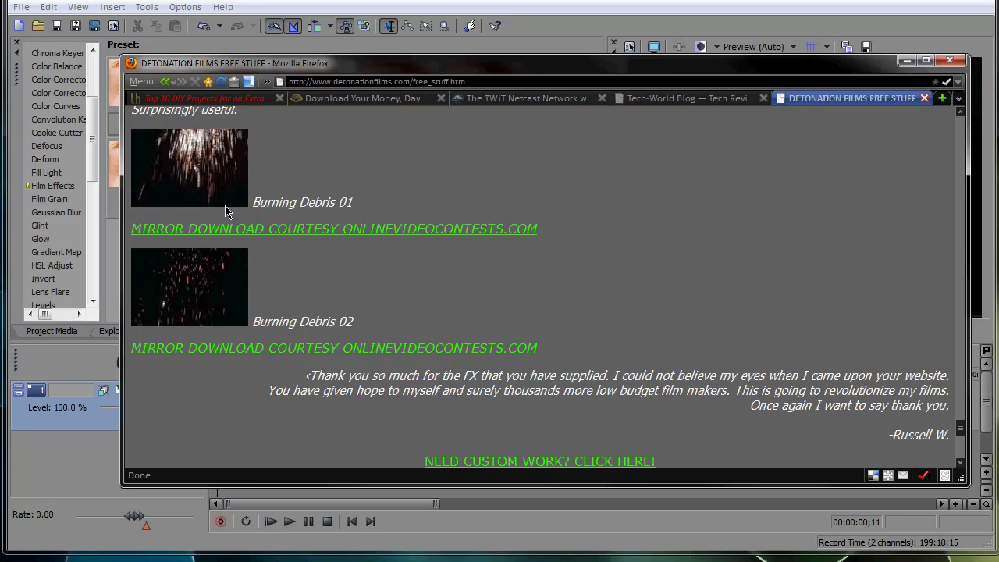
scroll(622, 389, down, 1)
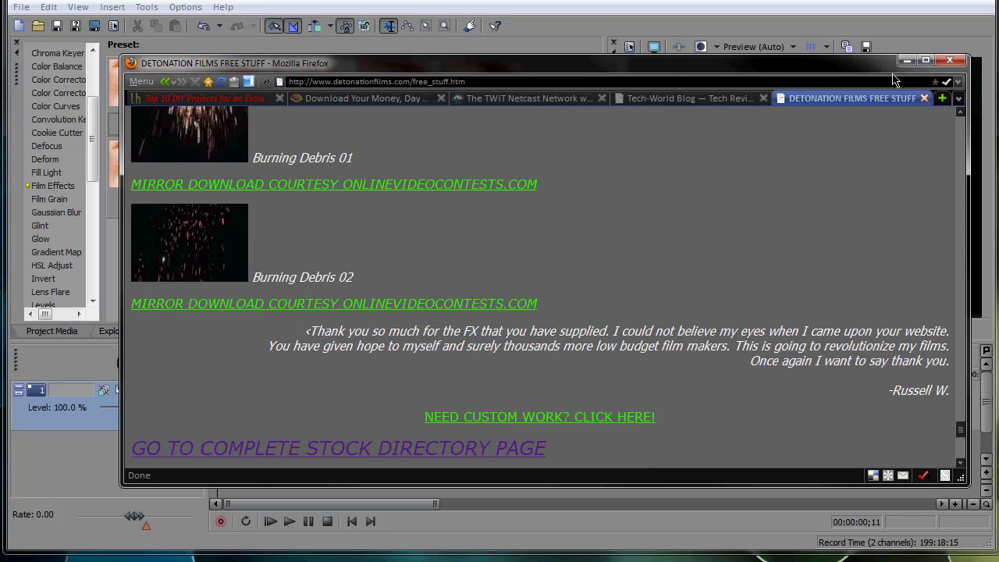
Move Firefox aside and reopen the explosion clip's Video Event FX settings.
drag(877, 64, 919, 74)
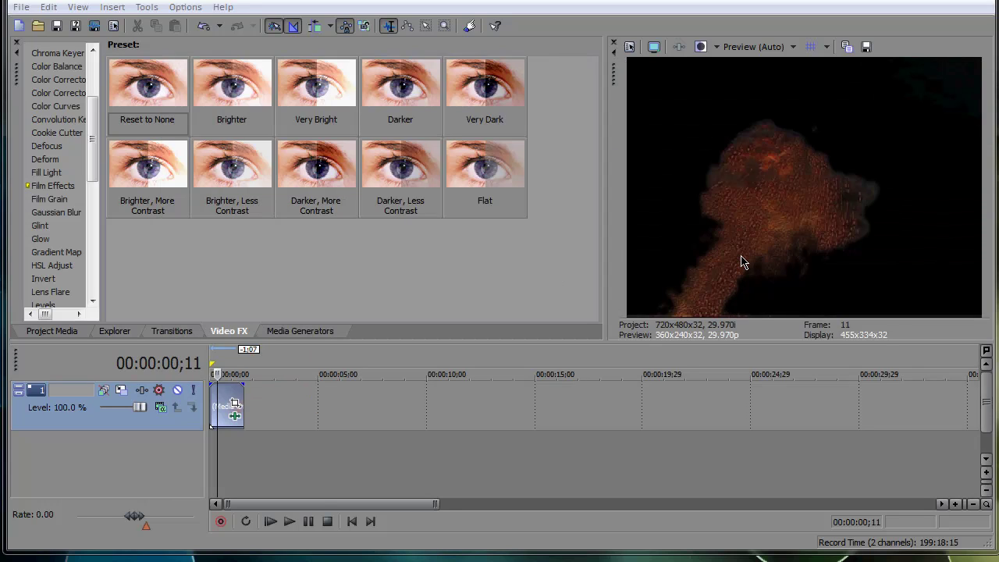
right_click(226, 398)
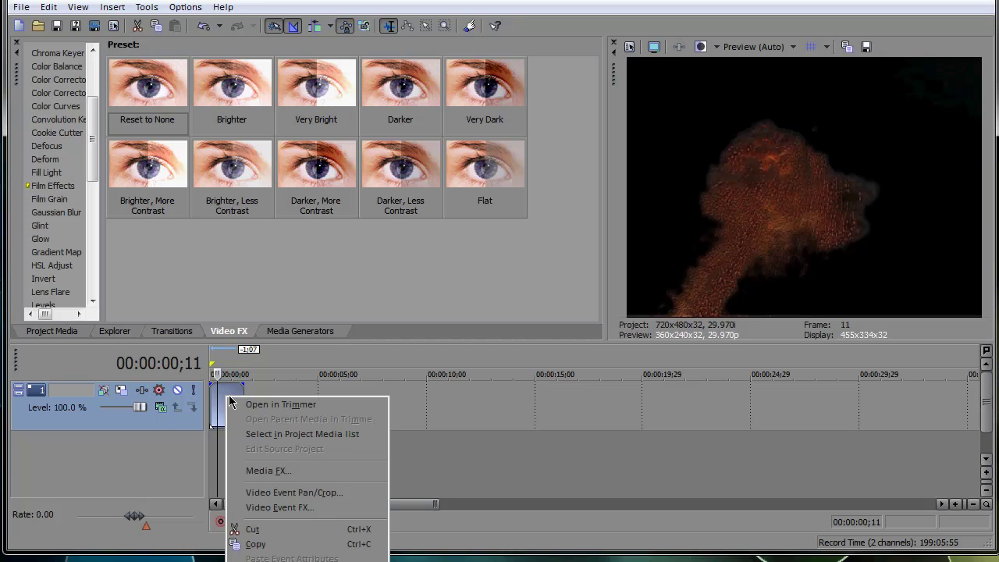
click(296, 508)
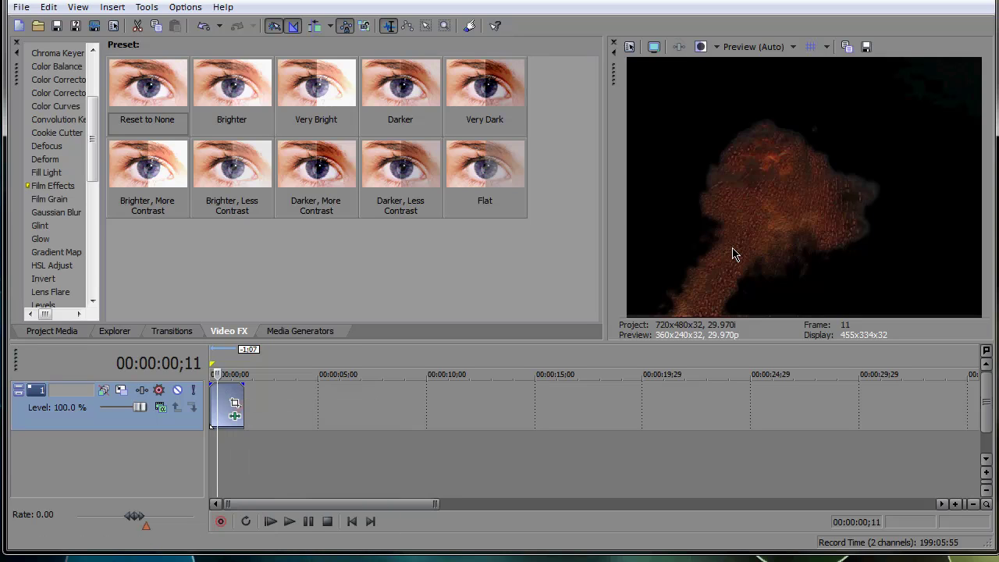